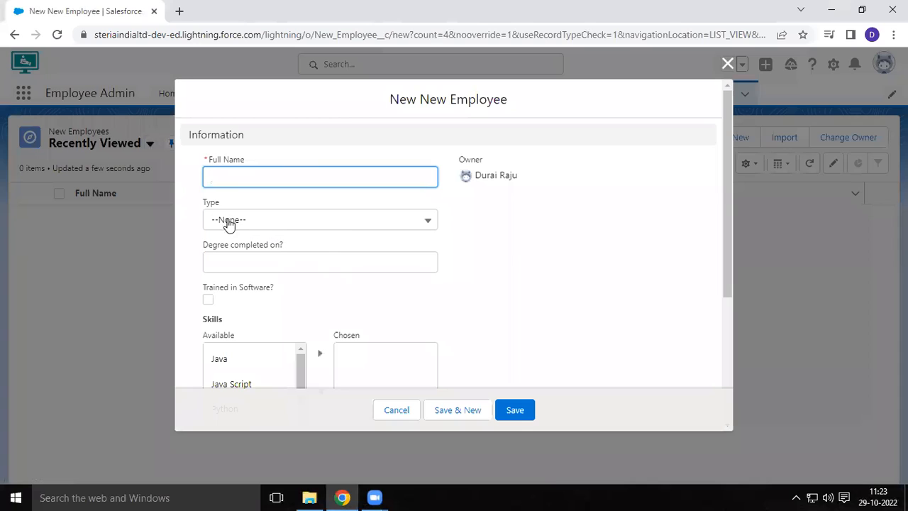
# Step: Review the fields and Type options of the blank new employee form, and cancel it without saving
pyautogui.press('Tab')
pyautogui.click(256, 241)
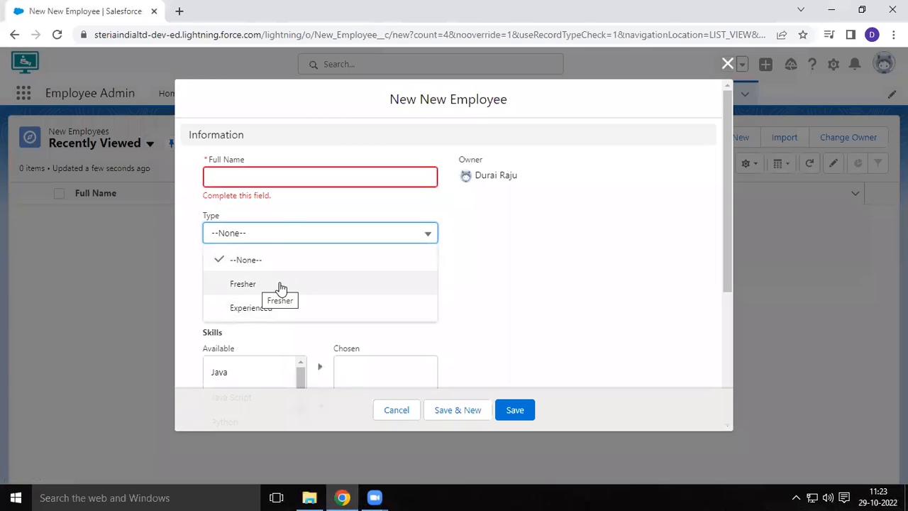
pyautogui.click(522, 291)
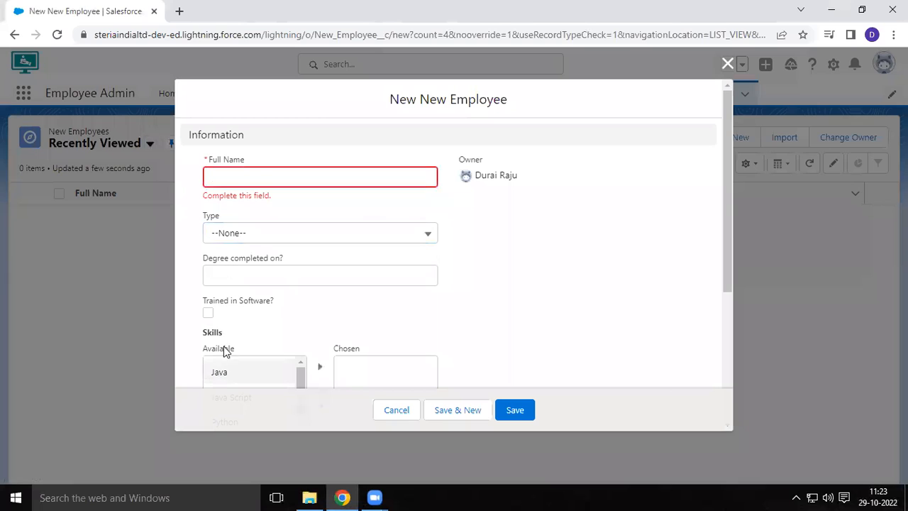
pyautogui.moveTo(724, 217); pyautogui.dragTo(723, 335)
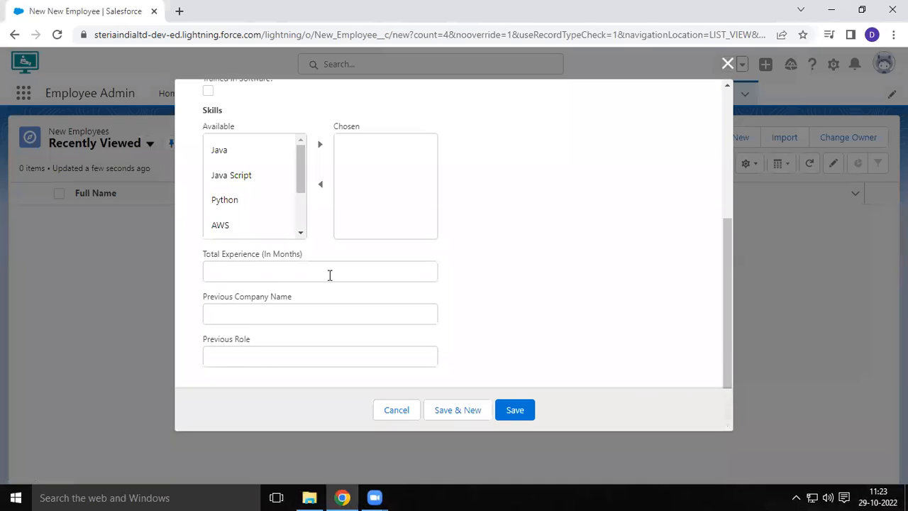
pyautogui.scroll(2, 724, 328)
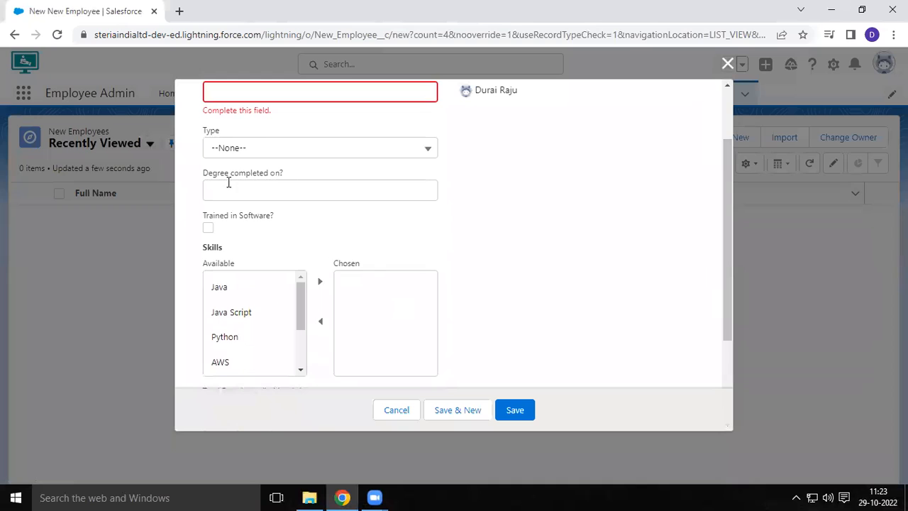
pyautogui.scroll(-2, 726, 287)
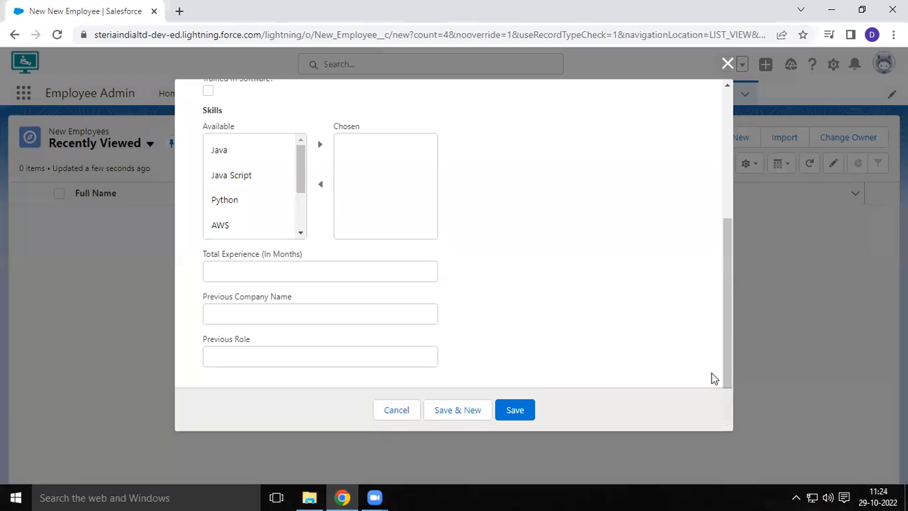
pyautogui.click(401, 410)
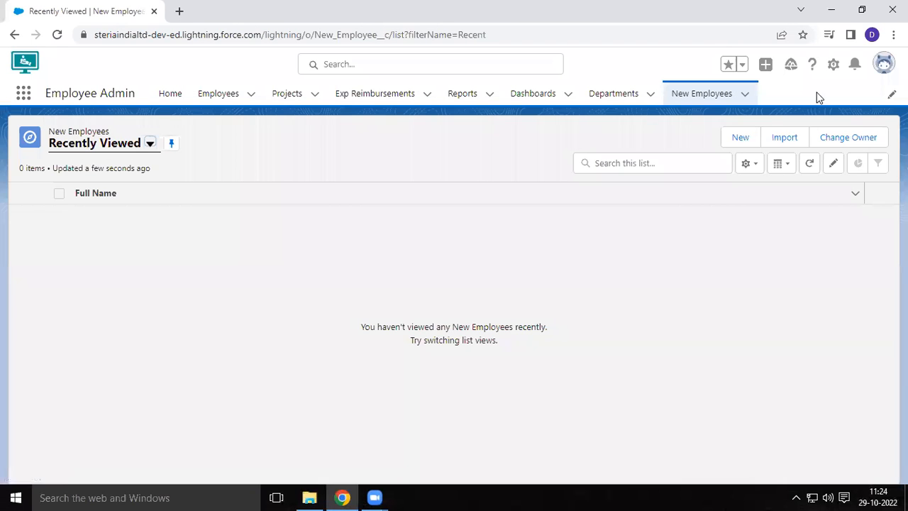
# Step: Create and save a New Employee record with the full name "teste"
pyautogui.click(833, 70)
pyautogui.click(740, 136)
pyautogui.write('testa')
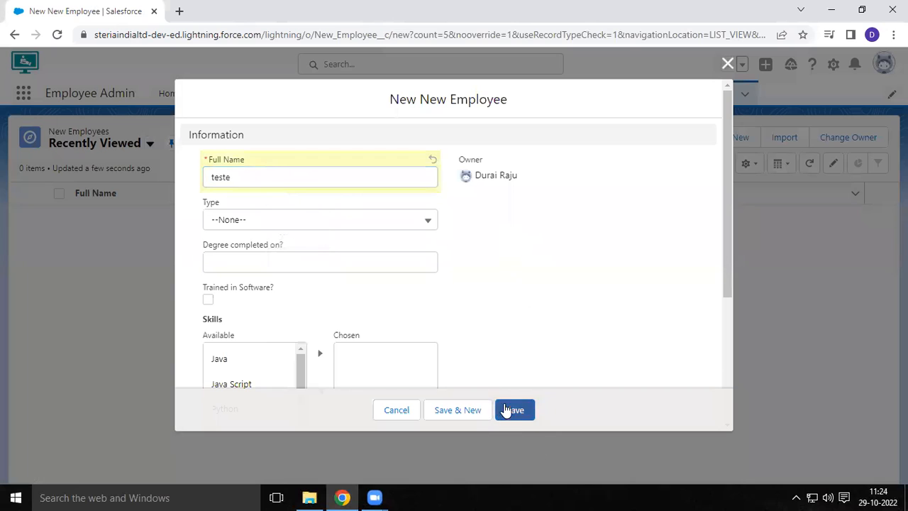
pyautogui.click(510, 411)
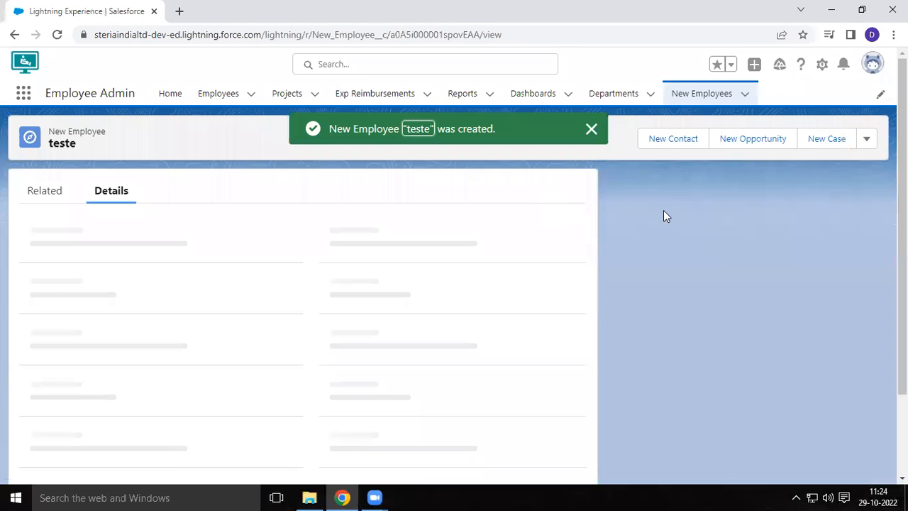
# Step: Open the employee record's page for editing in Lightning App Builder and dismiss the walkthrough tip
pyautogui.click(822, 66)
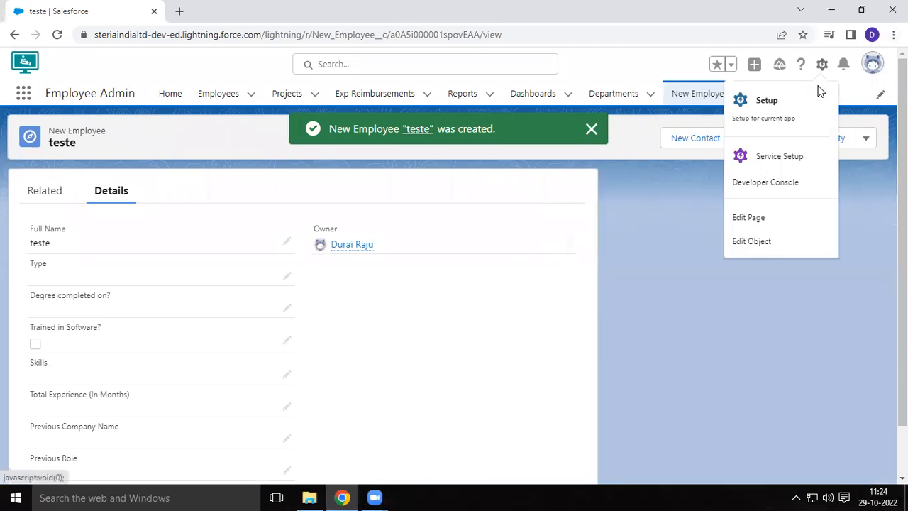
pyautogui.click(747, 219)
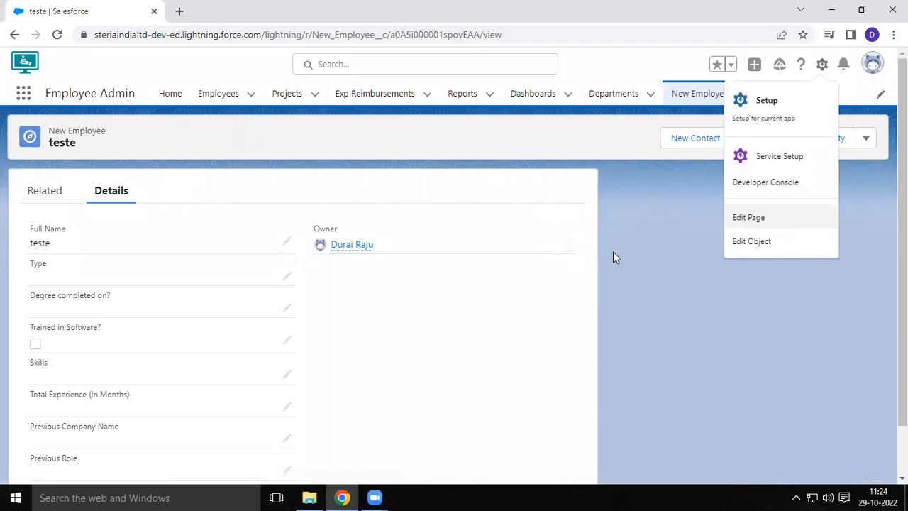
pyautogui.click(754, 221)
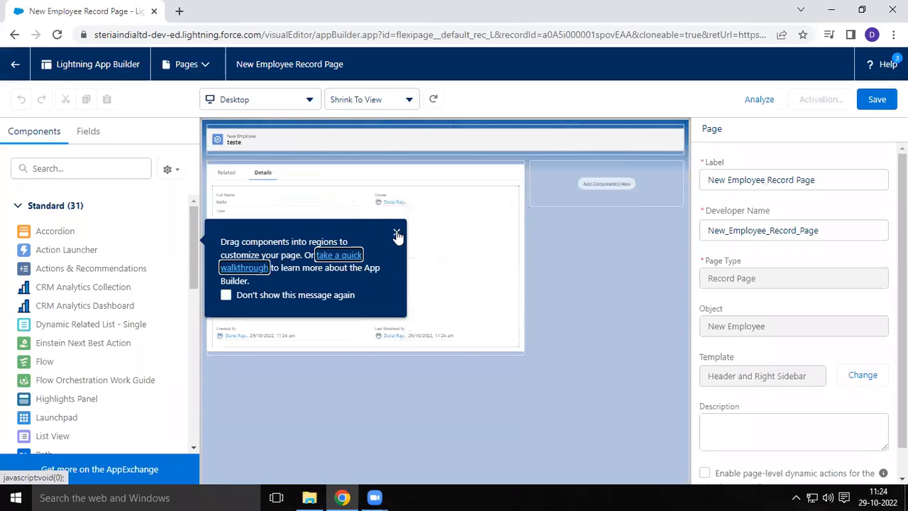
pyautogui.click(398, 234)
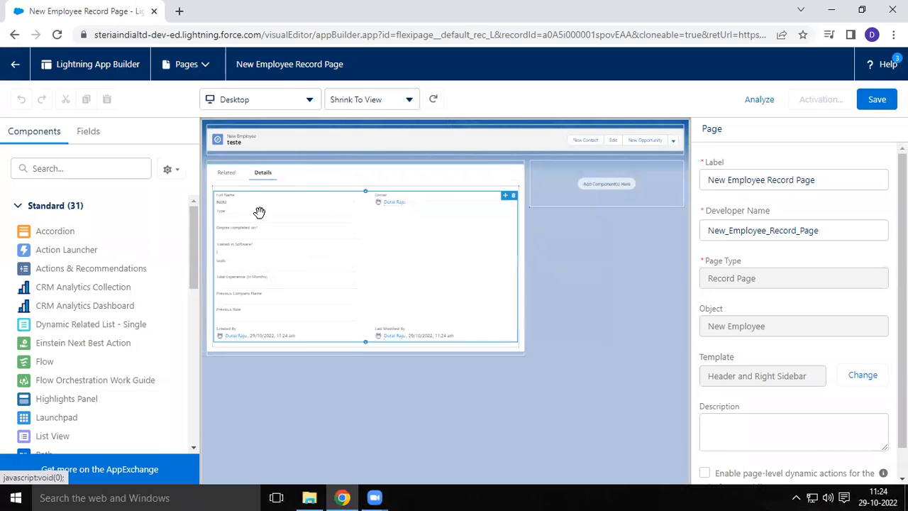
# Step: Upgrade the page's Record Detail component to Dynamic Forms based on the New Employee Layout
pyautogui.click(403, 223)
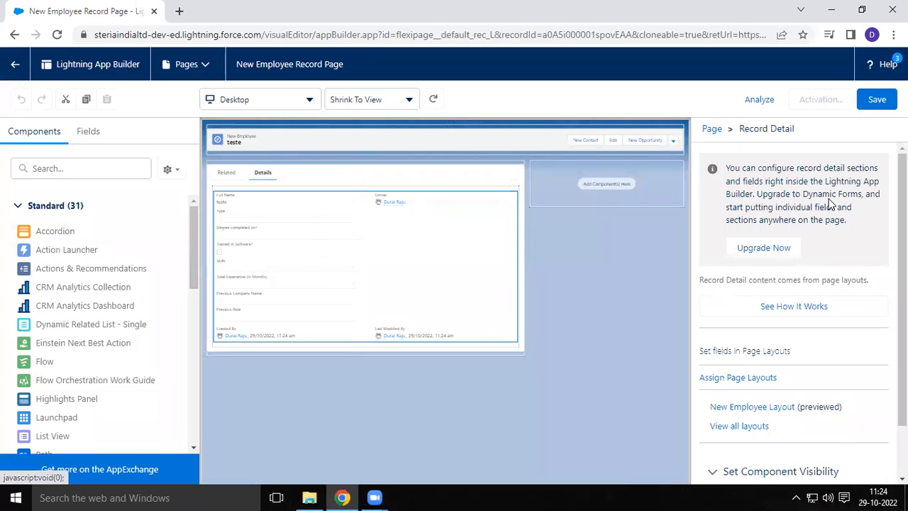
pyautogui.click(764, 247)
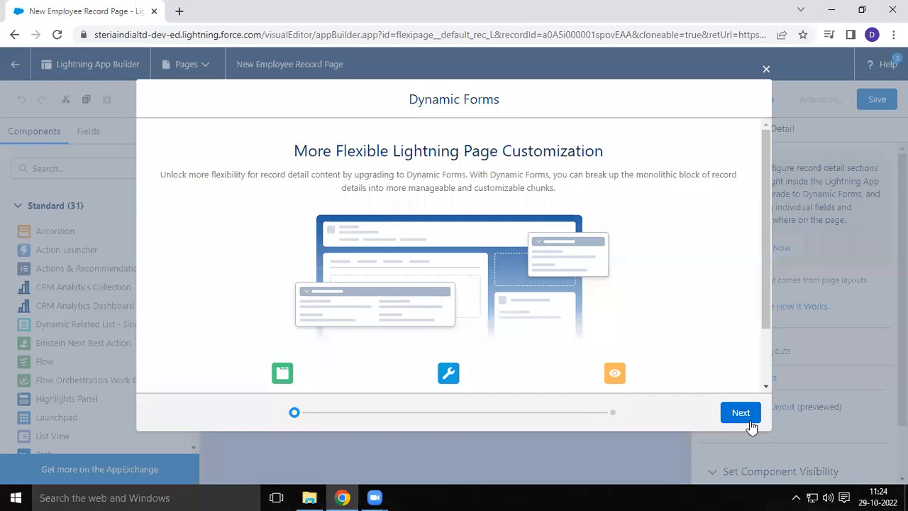
pyautogui.click(740, 411)
pyautogui.click(146, 349)
pyautogui.click(745, 416)
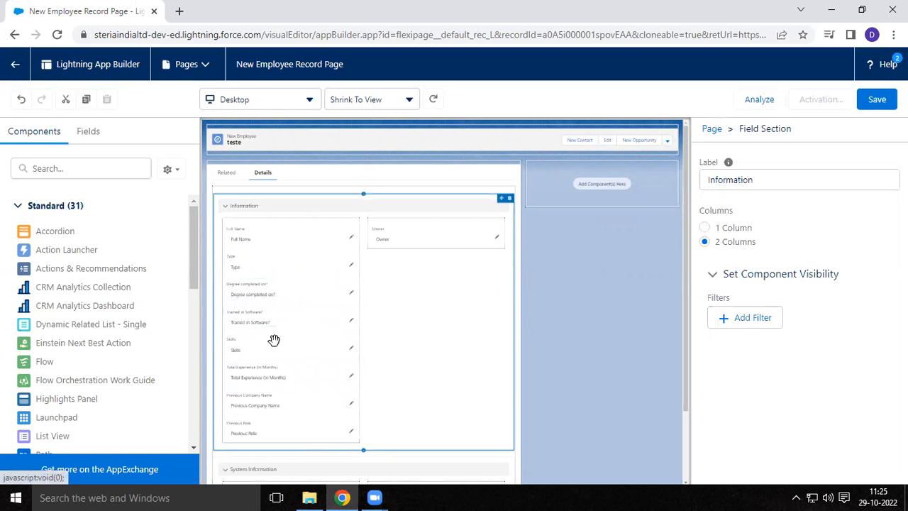
# Step: Move the Previous Role and Skills fields into the second column of the Information section, below Owner
pyautogui.moveTo(251, 429); pyautogui.dragTo(397, 250)
pyautogui.moveTo(280, 391); pyautogui.dragTo(392, 277)
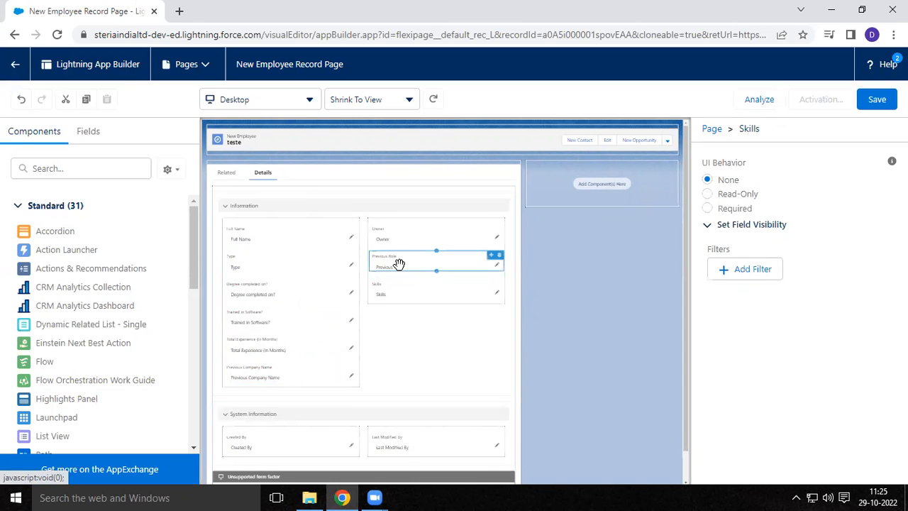
# Step: Add a visibility filter to the "Degree completed on?" field so it shows when Type equals Fresher
pyautogui.click(261, 293)
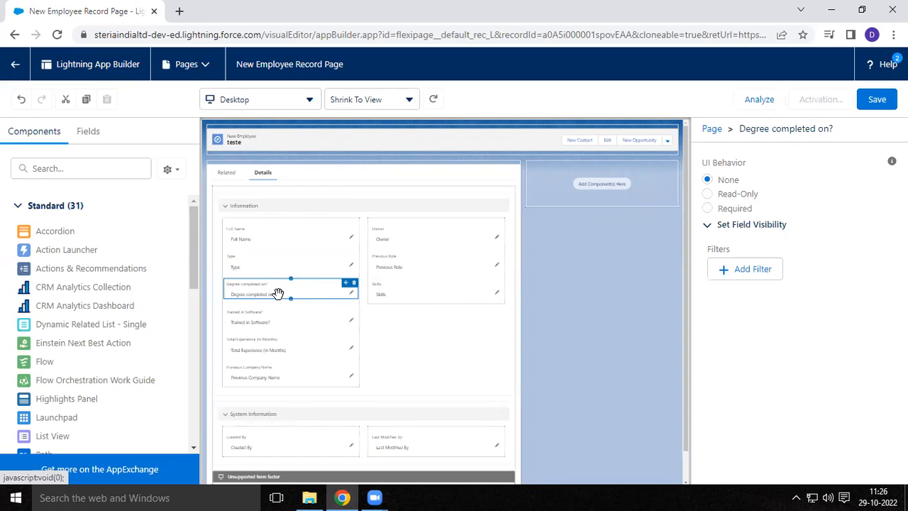
pyautogui.click(750, 272)
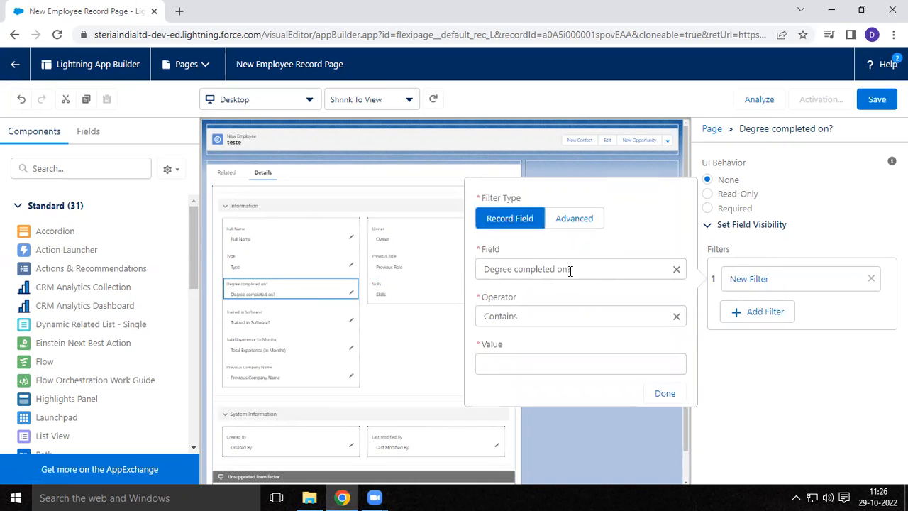
pyautogui.click(638, 269)
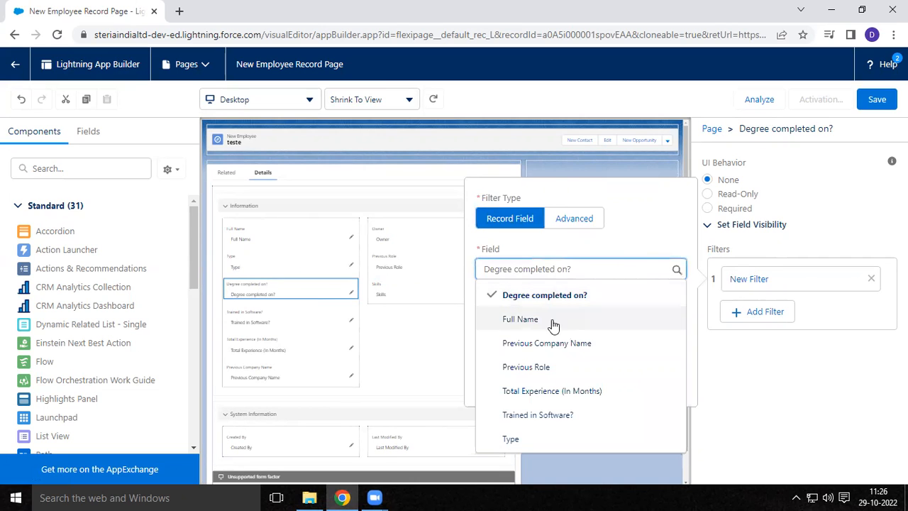
pyautogui.click(512, 440)
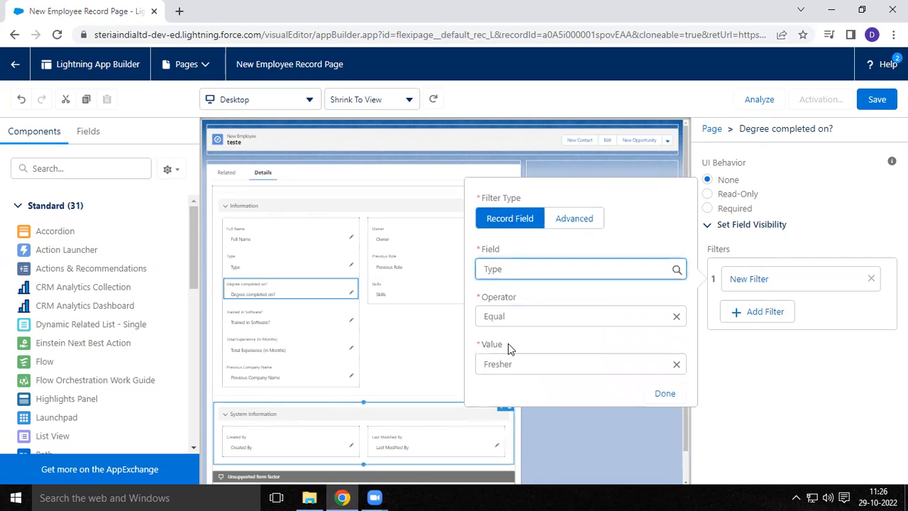
pyautogui.click(665, 395)
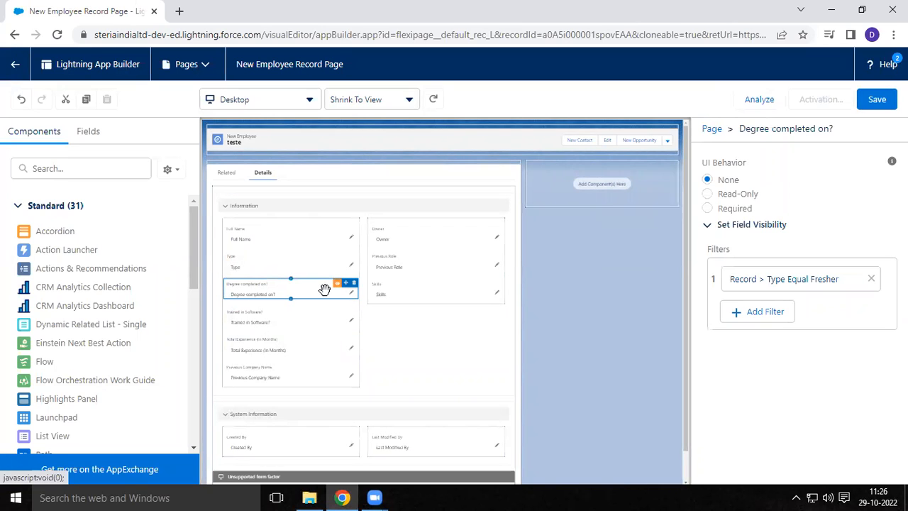
# Step: Add a visibility filter to the "Trained in Software?" field so it shows when Type equals Fresher
pyautogui.click(257, 320)
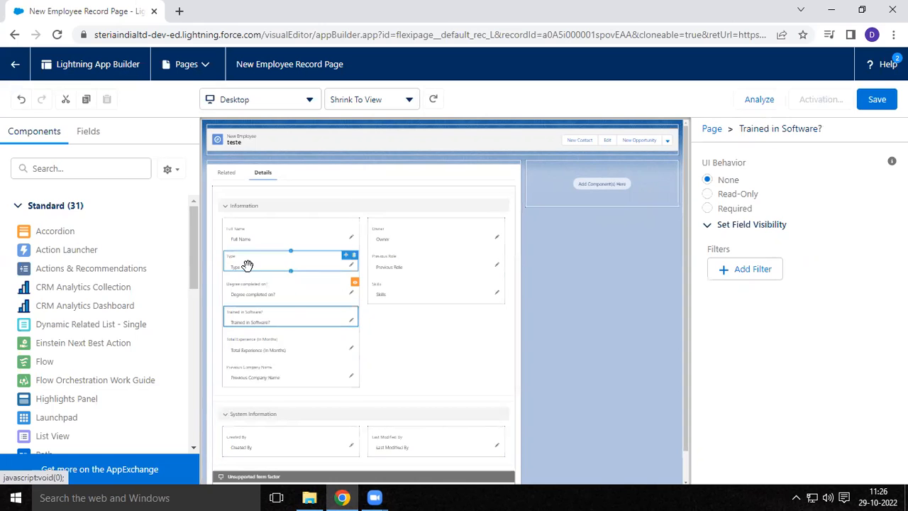
pyautogui.click(752, 273)
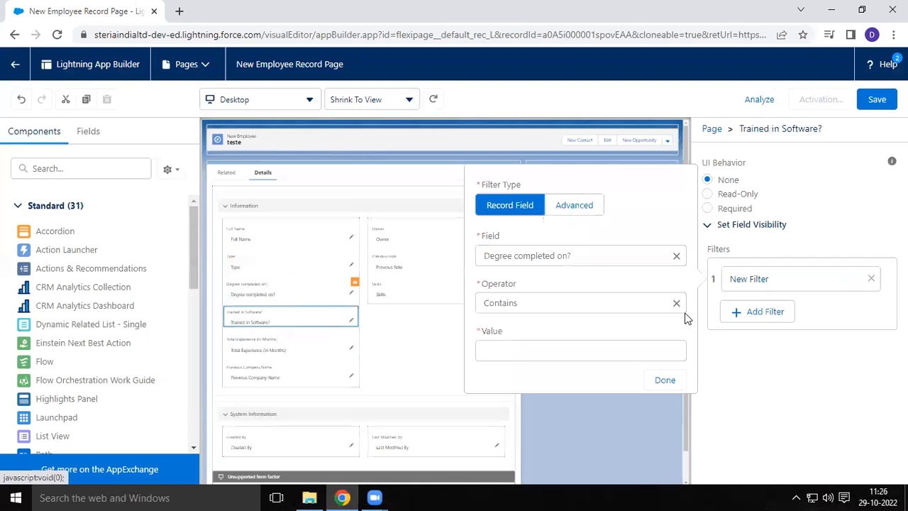
pyautogui.click(533, 256)
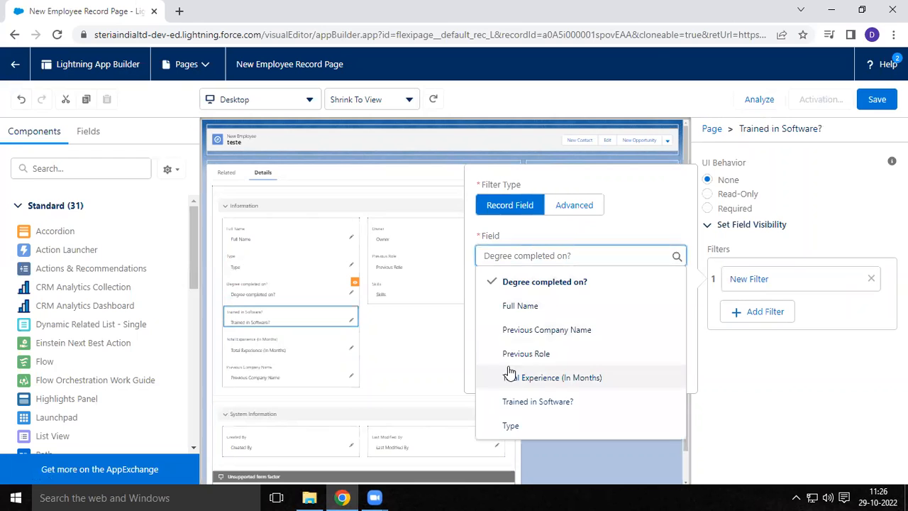
pyautogui.click(513, 426)
pyautogui.click(663, 381)
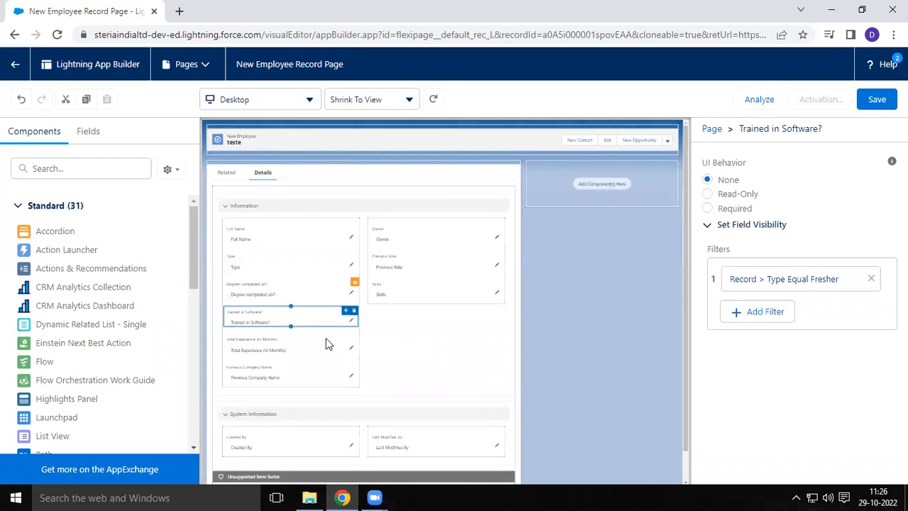
# Step: Add a visibility filter to the Skills field so it shows when "Trained in Software?" equals True
pyautogui.click(383, 289)
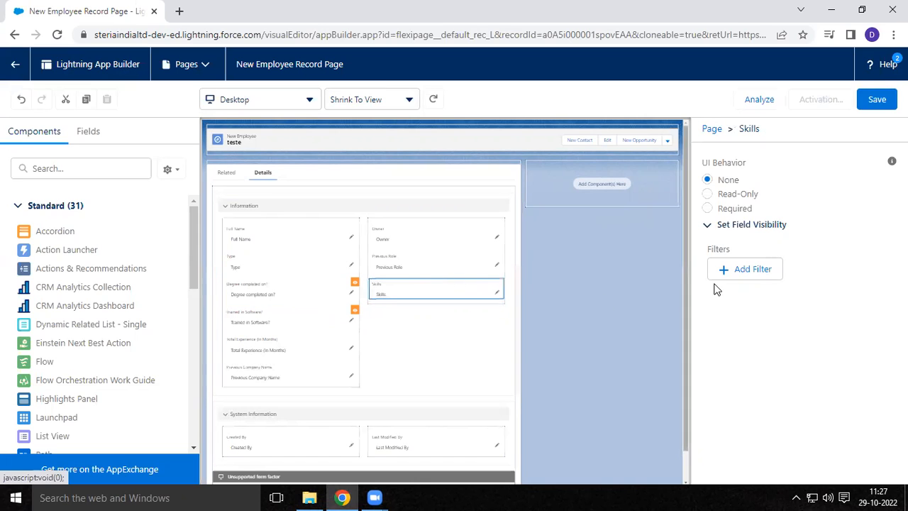
pyautogui.click(745, 270)
pyautogui.click(528, 259)
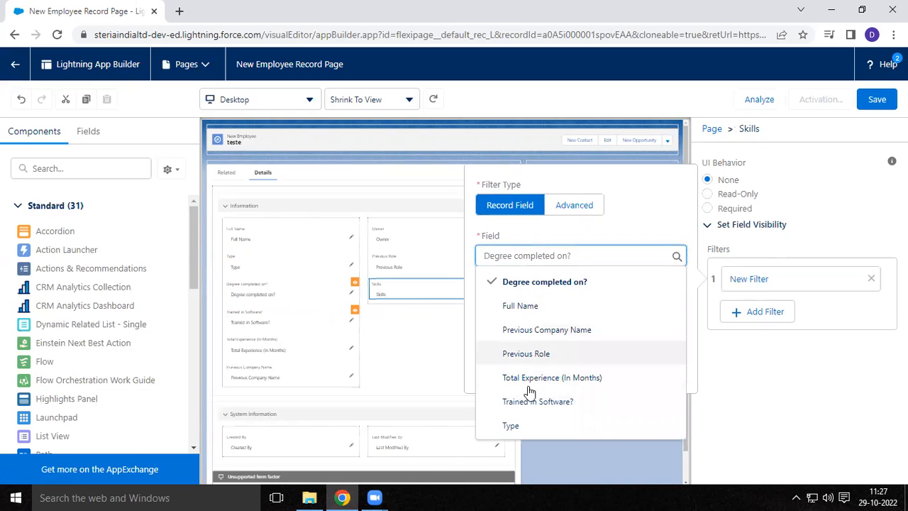
pyautogui.click(537, 401)
pyautogui.click(502, 351)
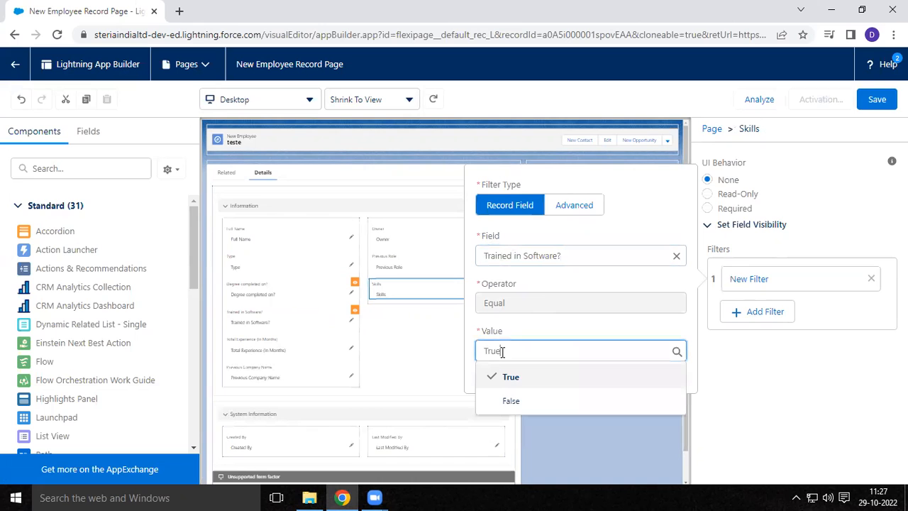
pyautogui.click(512, 376)
pyautogui.click(664, 381)
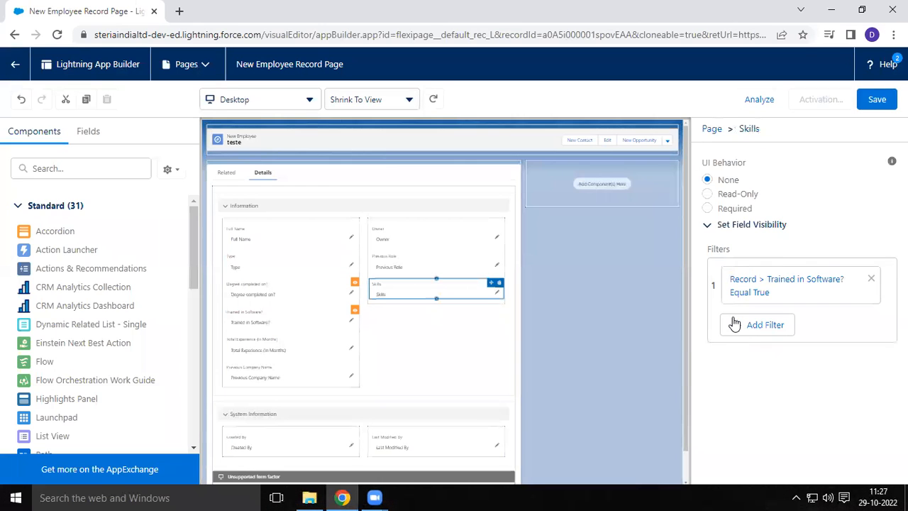
pyautogui.click(385, 320)
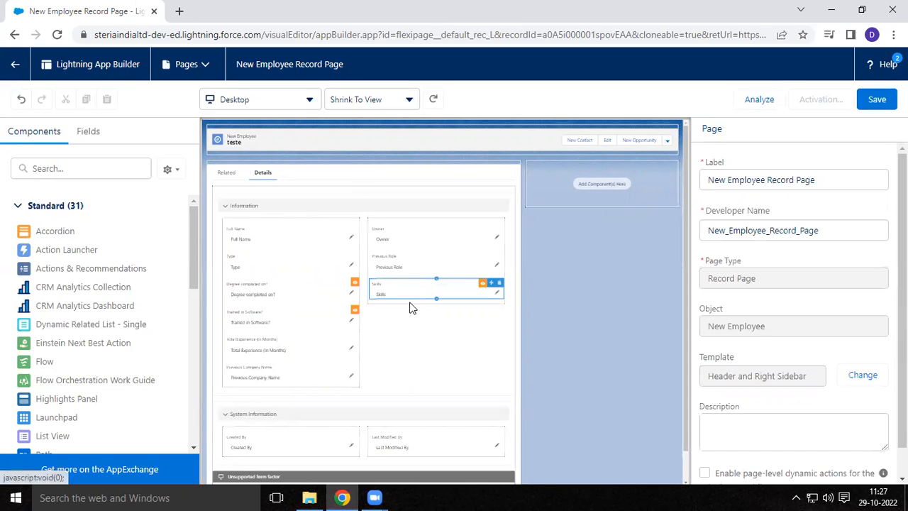
# Step: Add a visibility filter to the Total Experience (In Months) field so it shows when Type equals Experienced
pyautogui.click(268, 344)
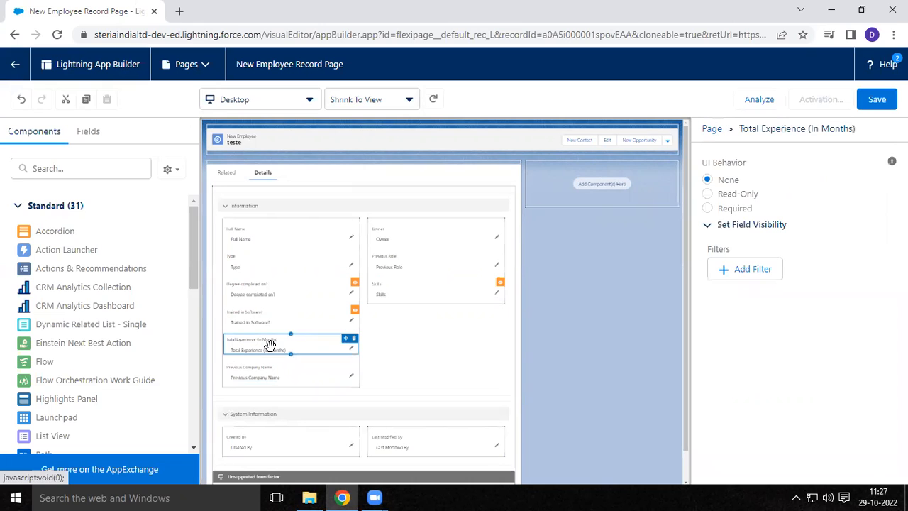
pyautogui.click(752, 274)
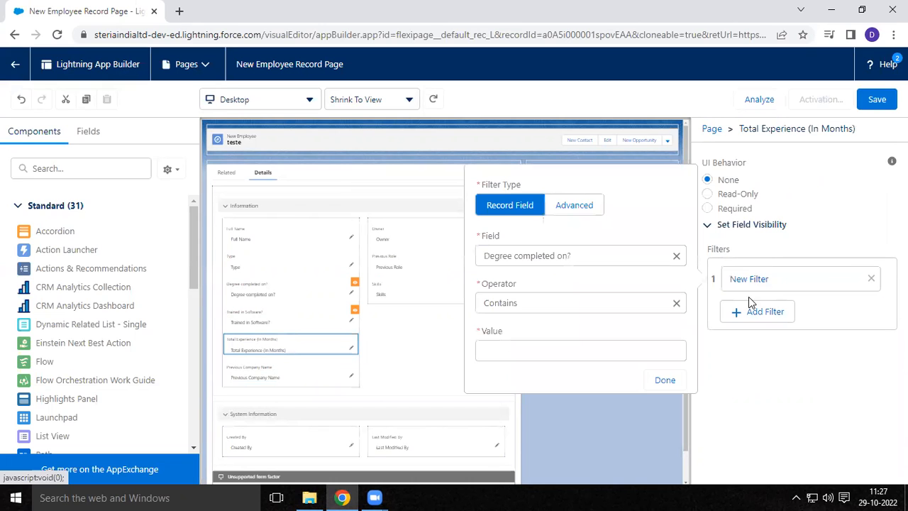
pyautogui.click(535, 257)
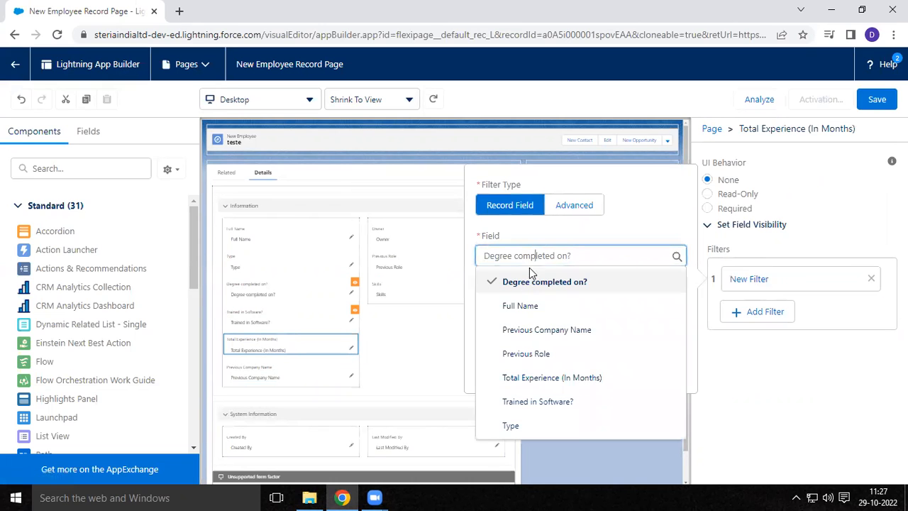
pyautogui.click(511, 426)
pyautogui.click(517, 351)
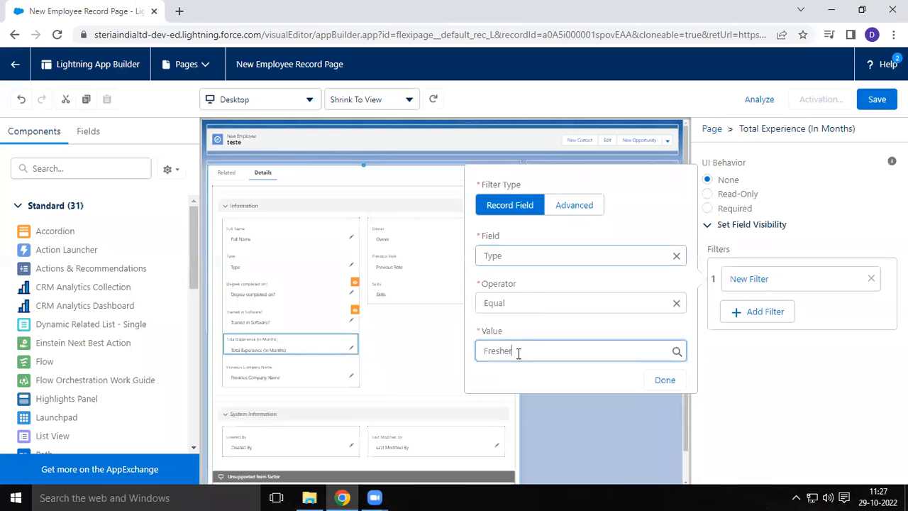
pyautogui.click(539, 401)
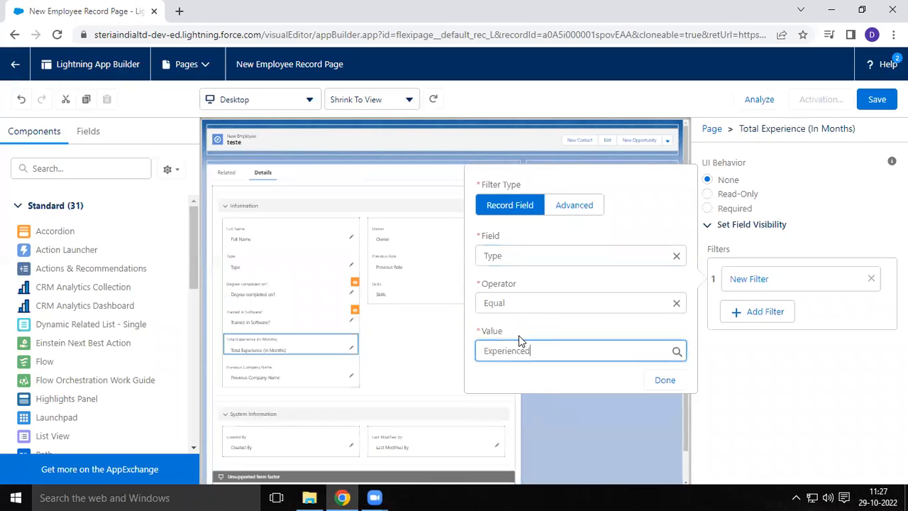
pyautogui.click(665, 381)
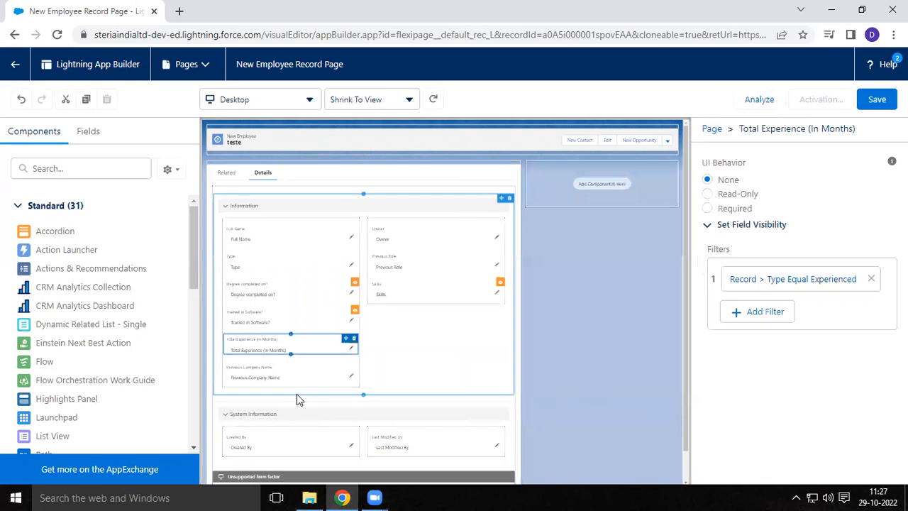
# Step: Try to add a visibility filter to the Previous Company Name field for Type equal to Experienced
pyautogui.click(257, 372)
pyautogui.click(740, 272)
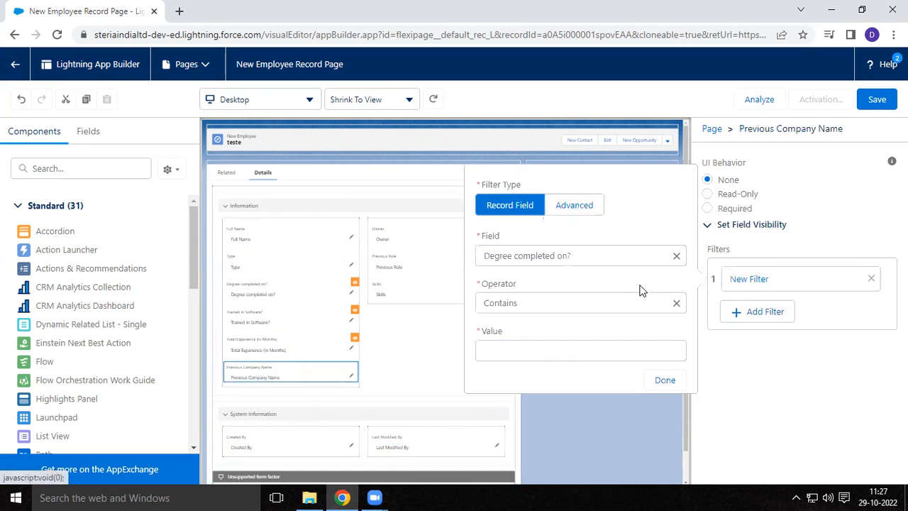
pyautogui.click(563, 256)
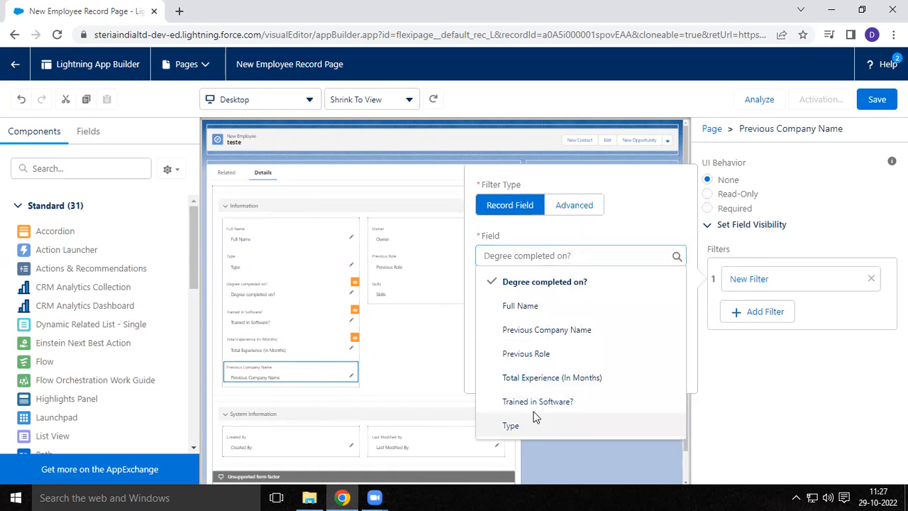
pyautogui.click(531, 425)
pyautogui.click(507, 350)
pyautogui.click(527, 402)
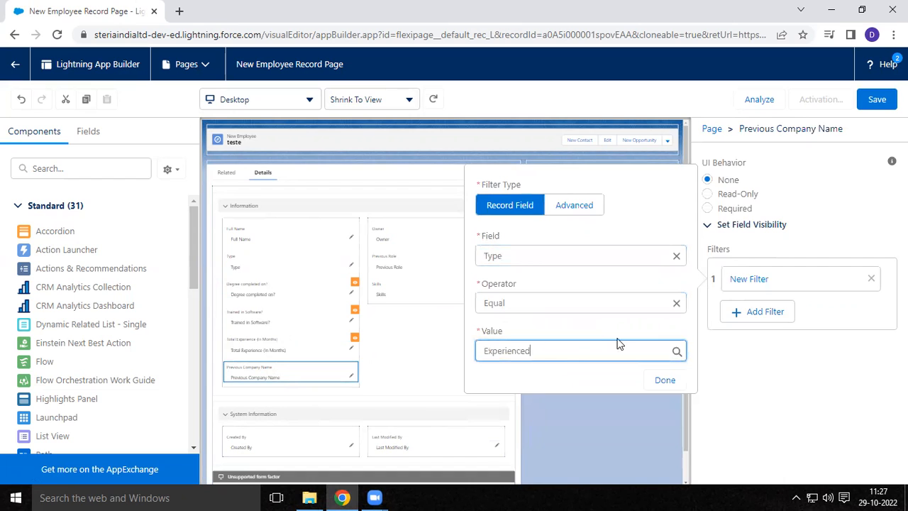
pyautogui.click(754, 315)
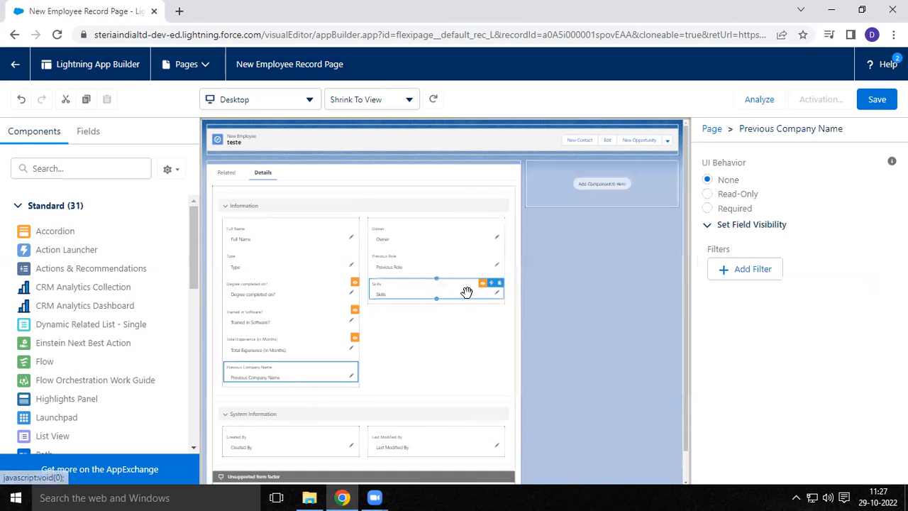
# Step: Add a visibility filter to the Previous Role field so it shows when Type equals Experienced
pyautogui.click(431, 264)
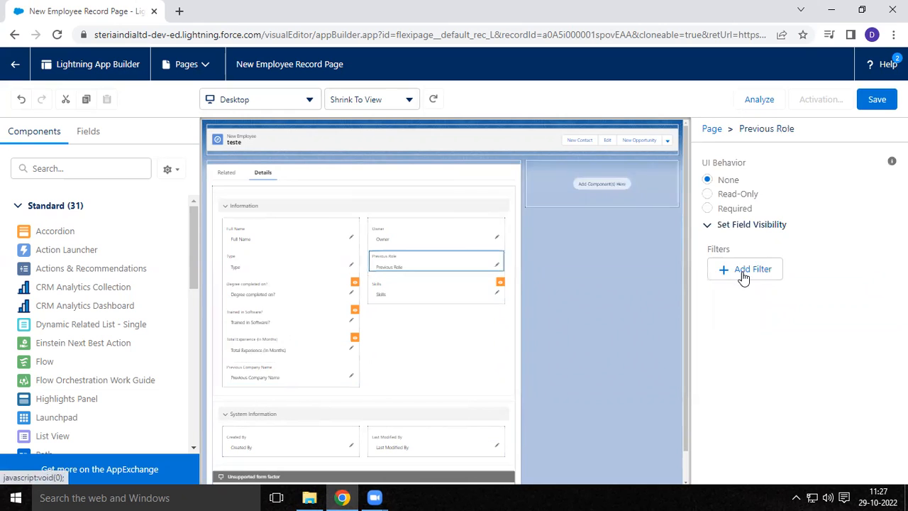
pyautogui.click(743, 274)
pyautogui.click(564, 256)
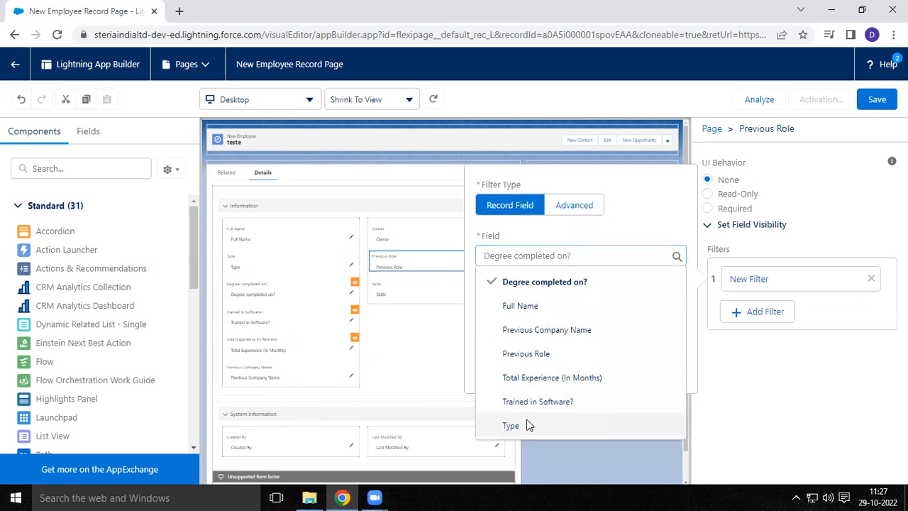
pyautogui.click(528, 425)
pyautogui.click(524, 350)
pyautogui.click(529, 397)
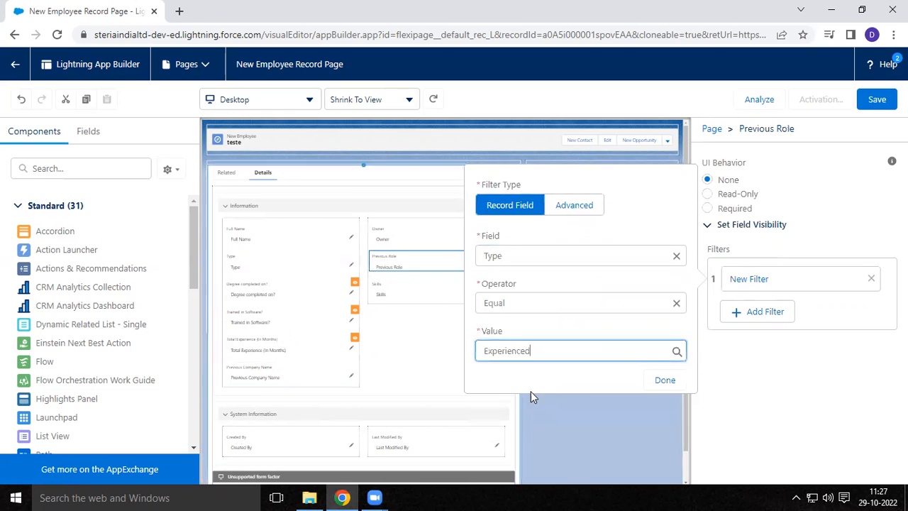
pyautogui.click(665, 380)
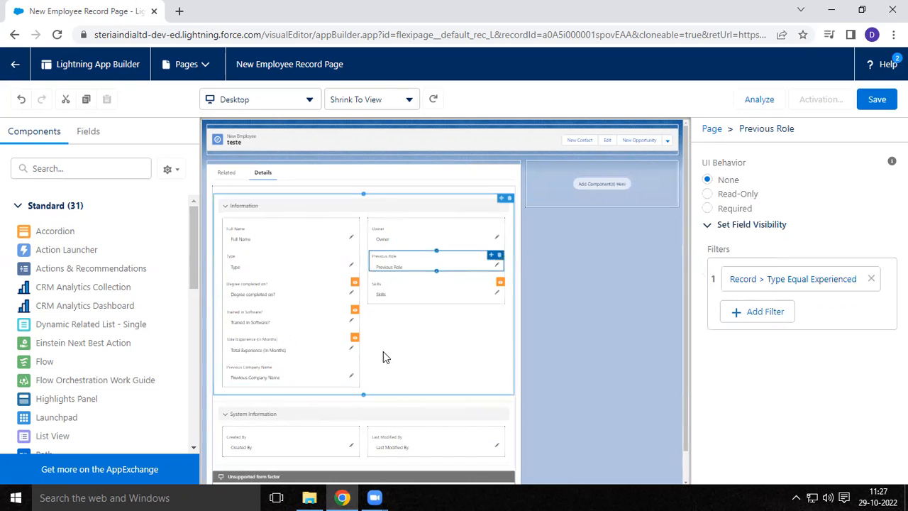
# Step: Save the record page and activate it as the app default for the Employee Admin app
pyautogui.click(416, 342)
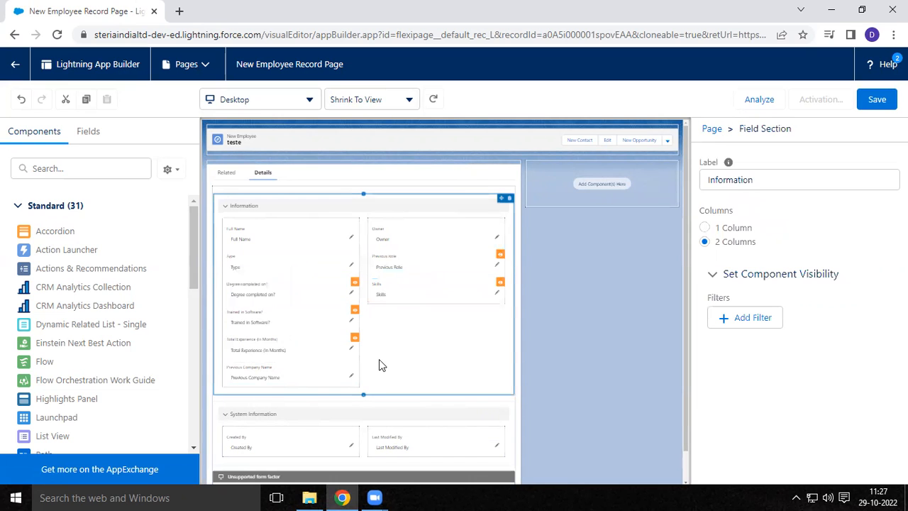
pyautogui.click(878, 101)
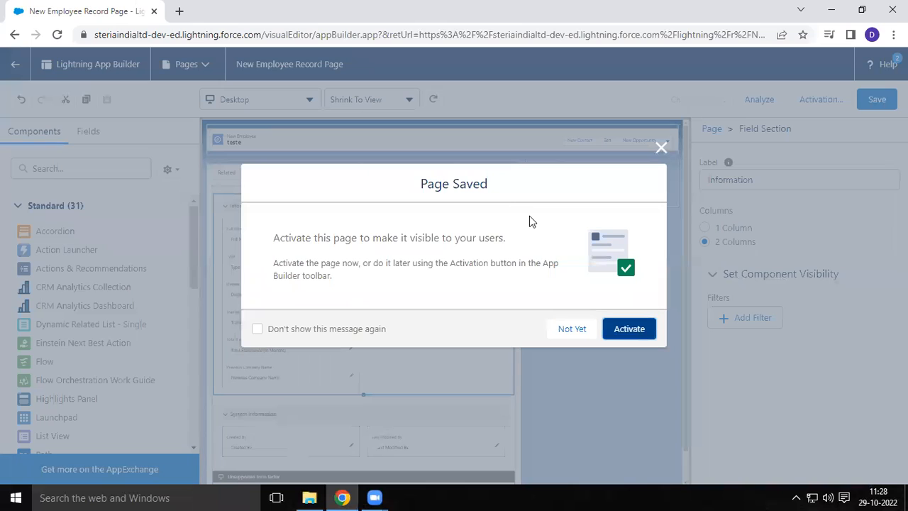
pyautogui.click(630, 330)
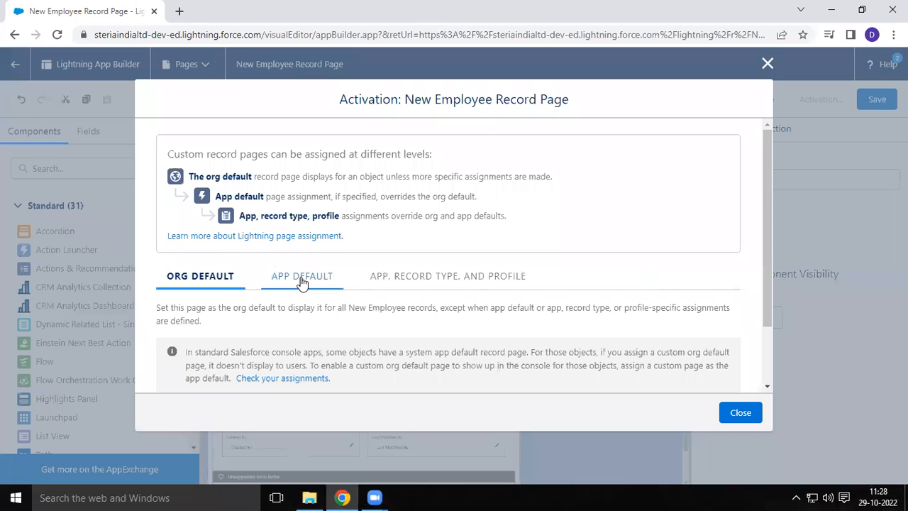
pyautogui.click(301, 276)
pyautogui.click(228, 349)
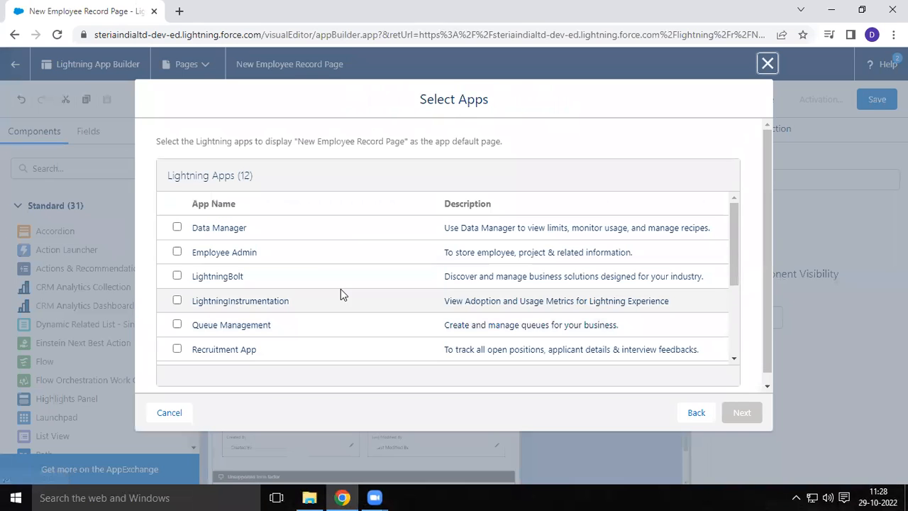
pyautogui.click(177, 252)
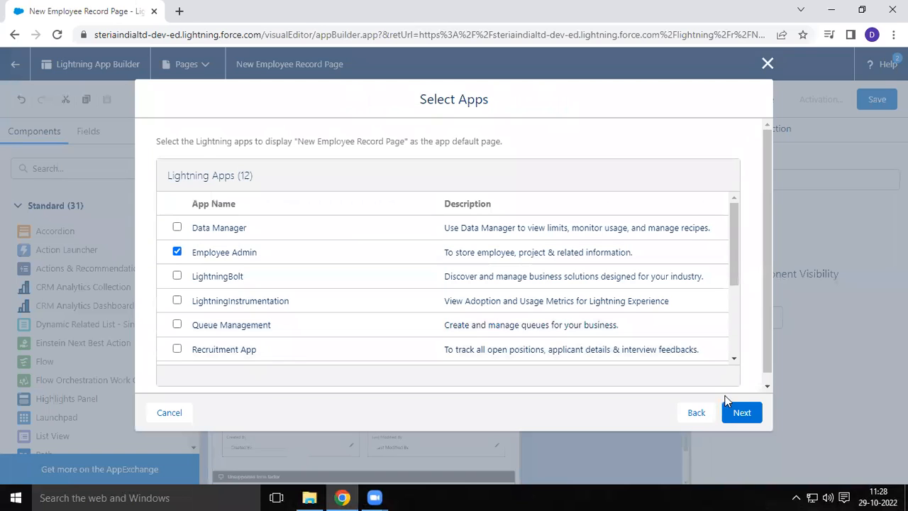
pyautogui.click(737, 410)
pyautogui.click(742, 417)
pyautogui.click(744, 413)
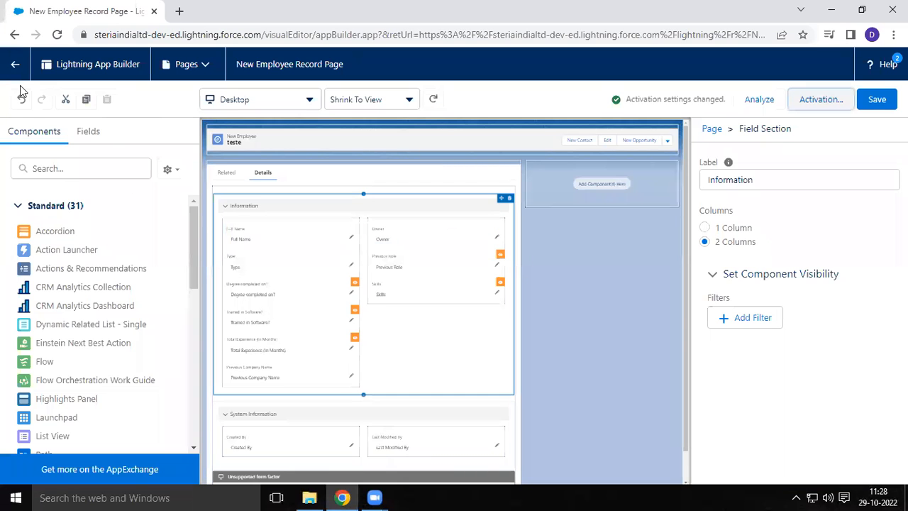
# Step: Check which detail fields the teste record displays and reopen its record page for editing
pyautogui.click(15, 65)
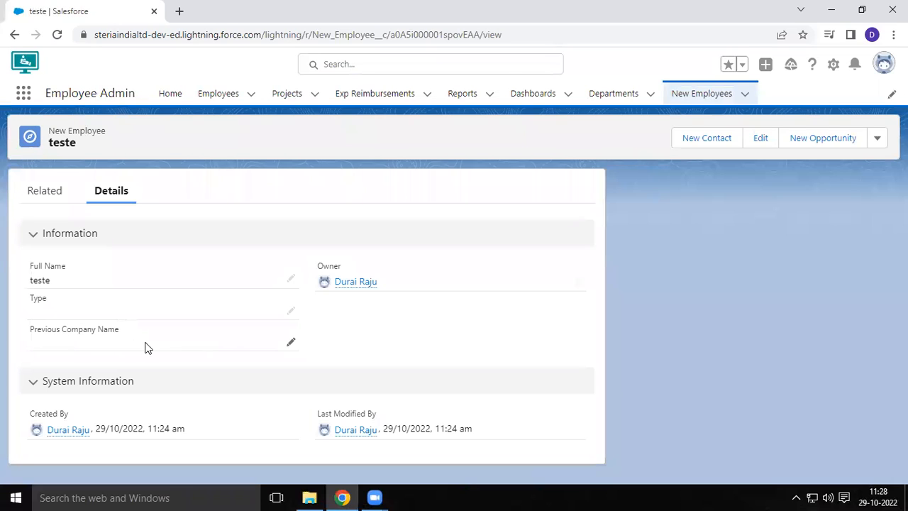
pyautogui.click(833, 64)
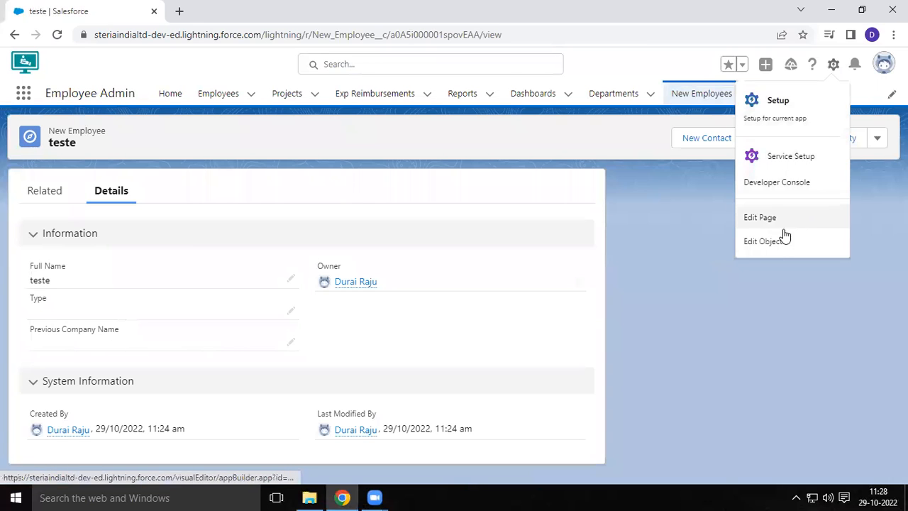
pyautogui.click(776, 217)
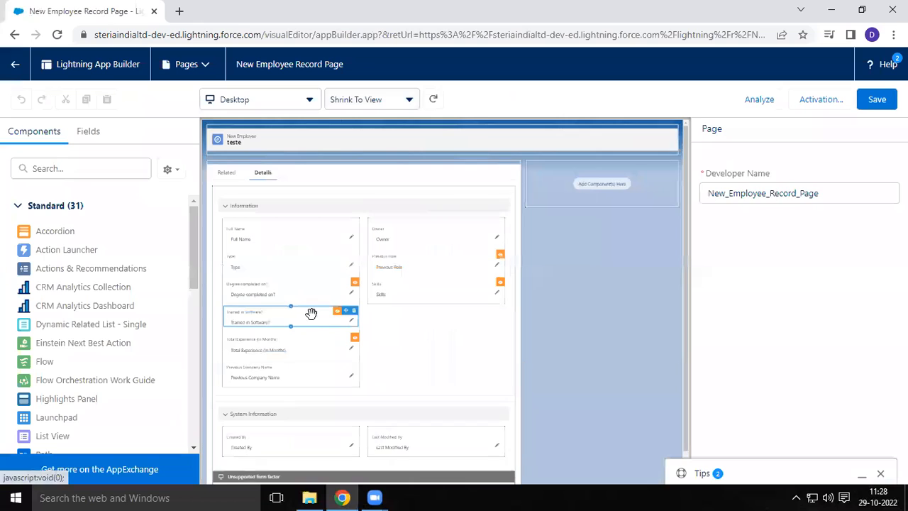
# Step: Add a visibility filter to the Previous Company Name field so it shows when Type equals Experienced
pyautogui.click(292, 372)
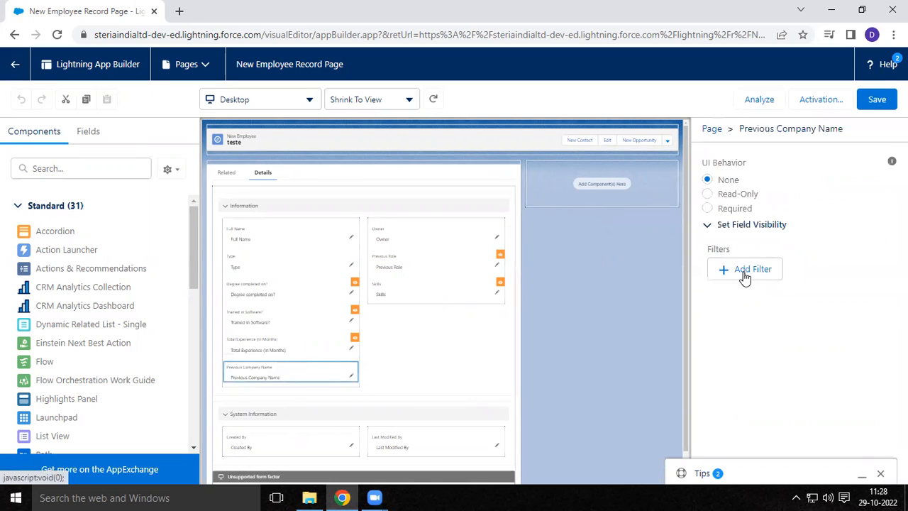
pyautogui.click(743, 274)
pyautogui.click(521, 270)
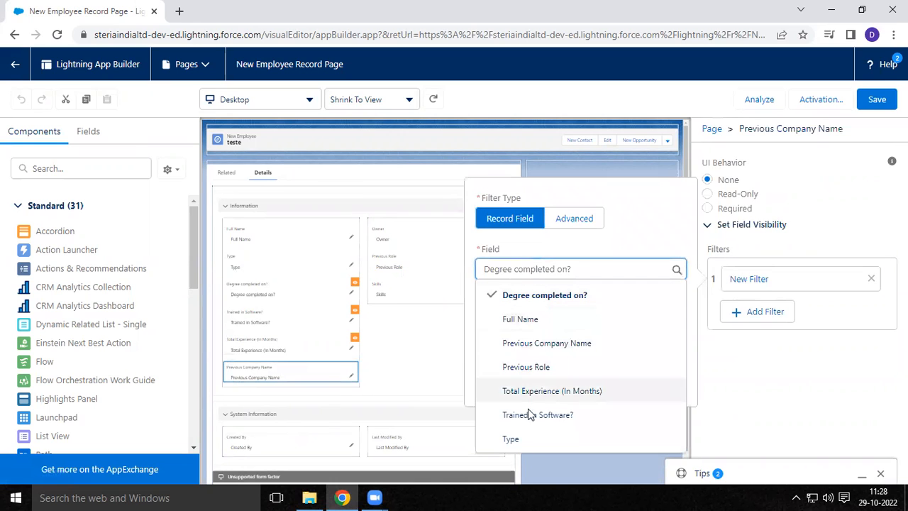
pyautogui.click(523, 439)
pyautogui.click(512, 364)
pyautogui.click(509, 419)
pyautogui.click(662, 396)
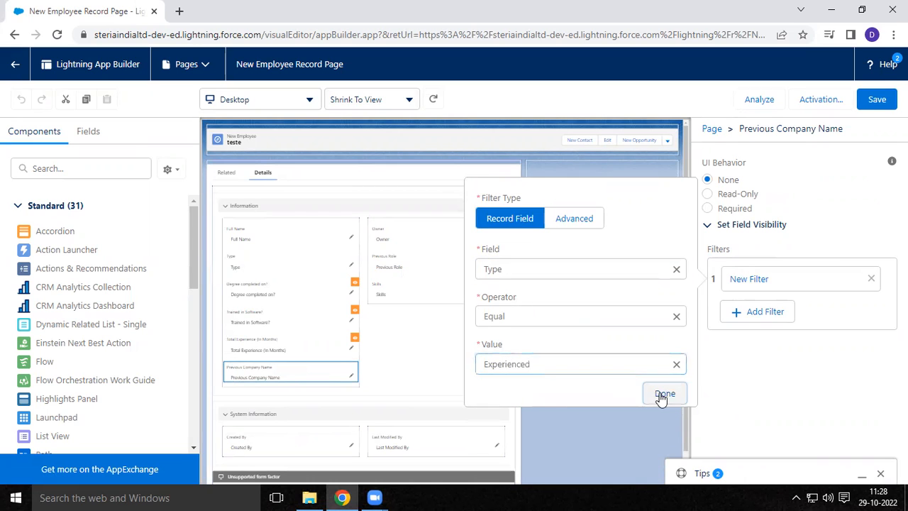
# Step: Save the updated record page and return to the teste record
pyautogui.click(874, 100)
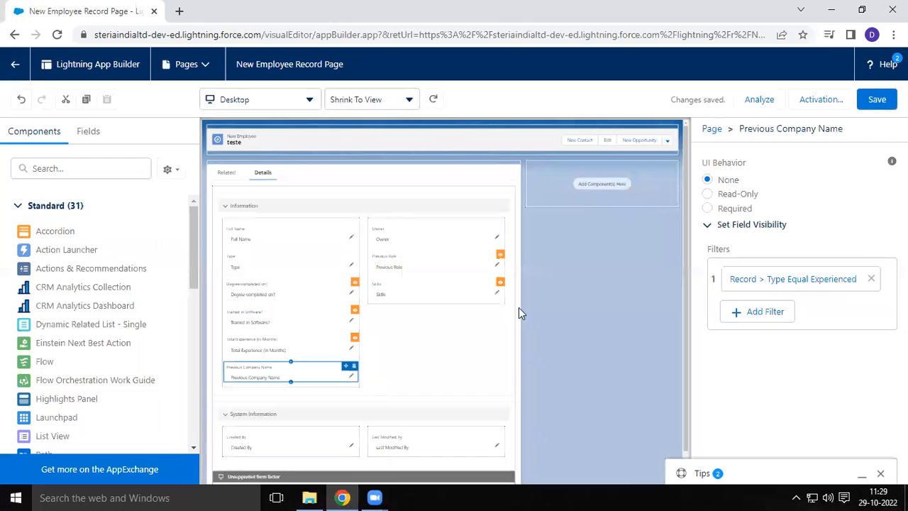
pyautogui.click(422, 355)
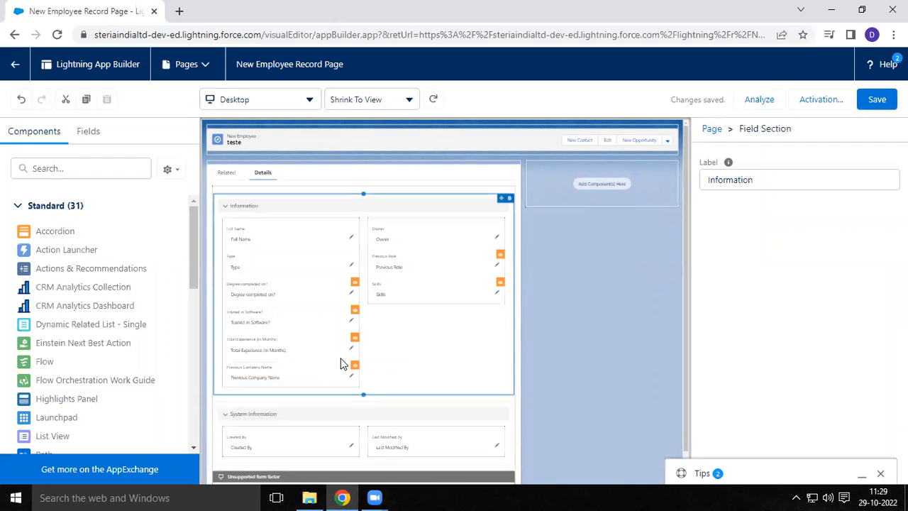
pyautogui.click(15, 64)
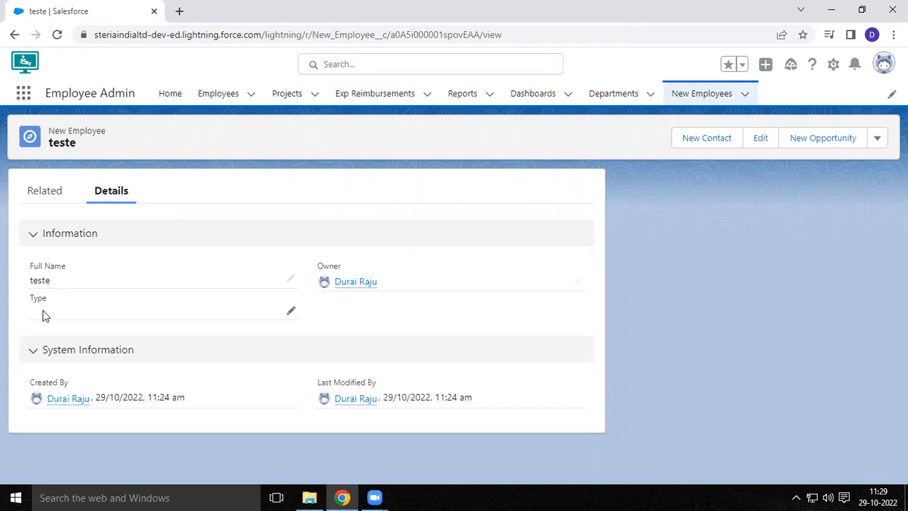
# Step: Open the teste record for editing and replace its Full Name with the new employee's name
pyautogui.click(760, 138)
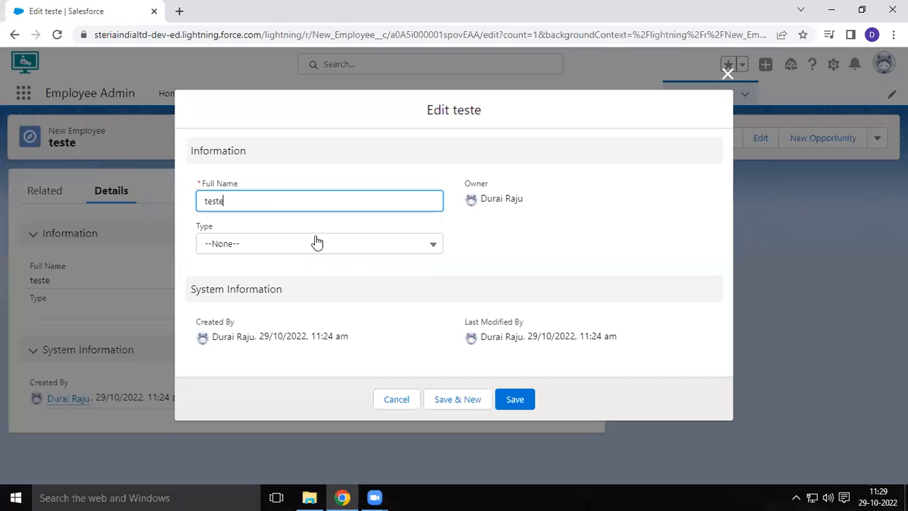
pyautogui.click(254, 201)
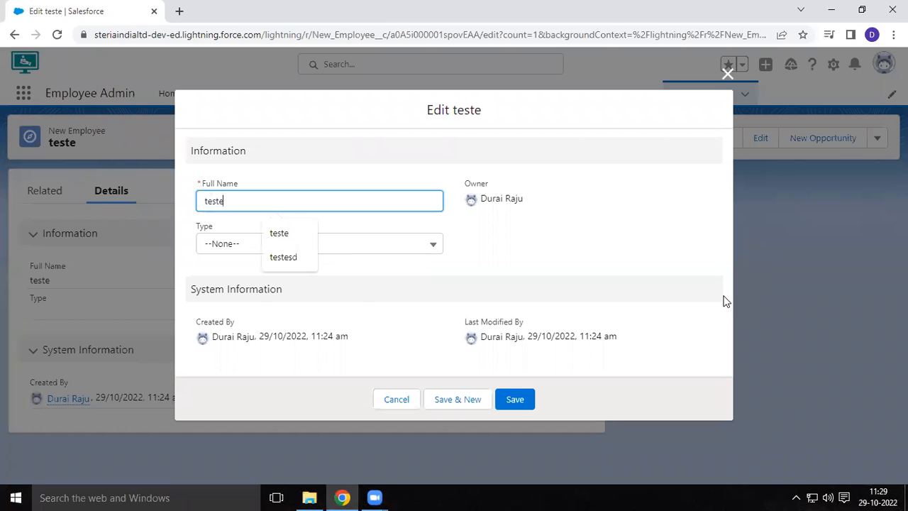
pyautogui.press('BackSpace')
pyautogui.press('BackSpace')
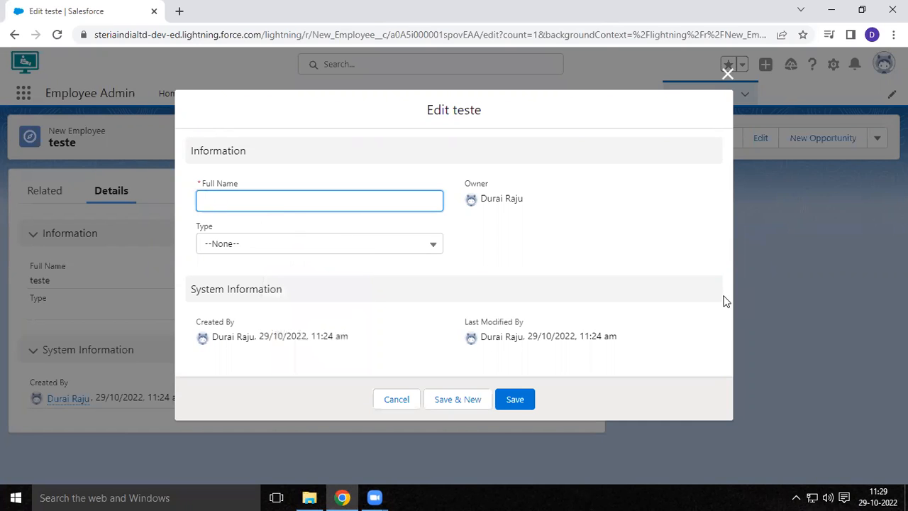
pyautogui.write('George')
# Step: Test the Fresher type with Degree completed on set to 2022, switching Trained in Software on and off again
pyautogui.click(400, 244)
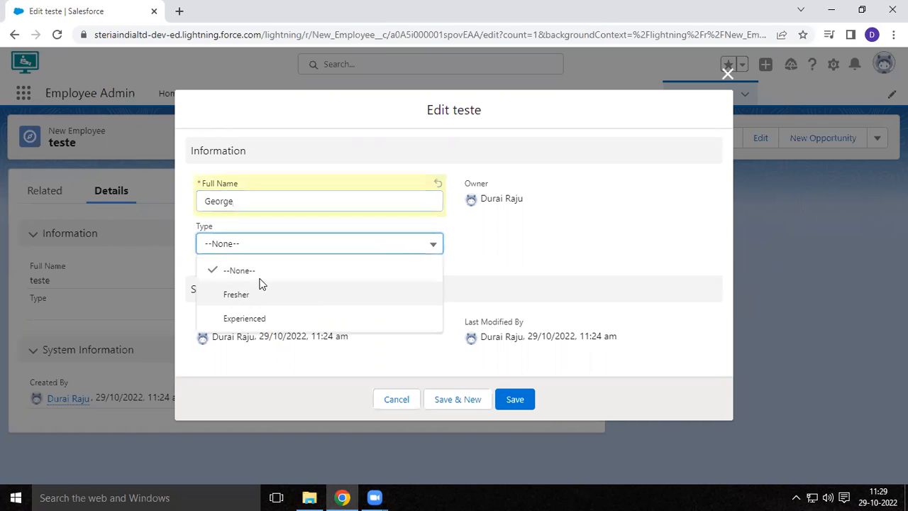
pyautogui.click(253, 301)
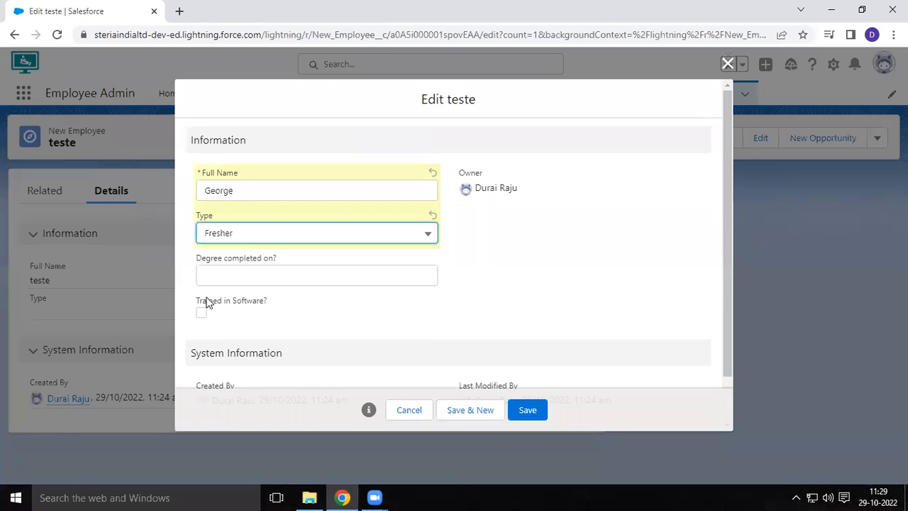
pyautogui.click(230, 274)
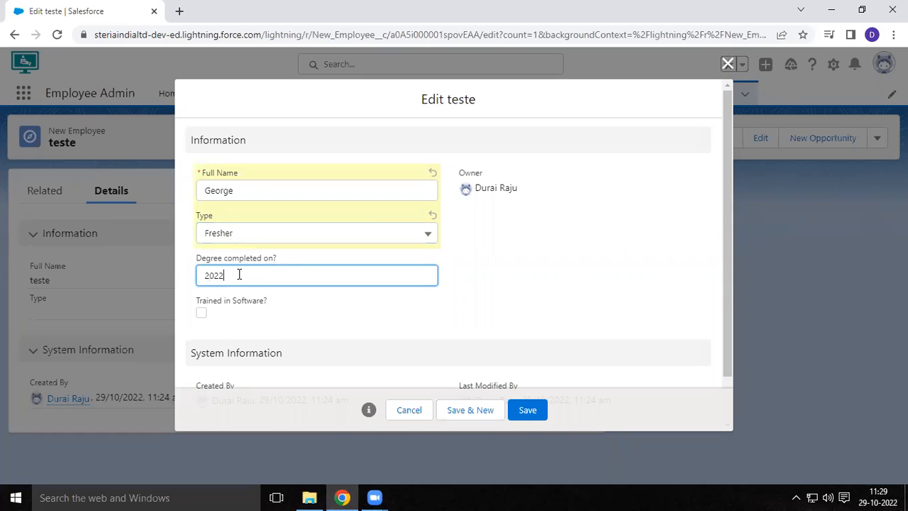
pyautogui.click(202, 314)
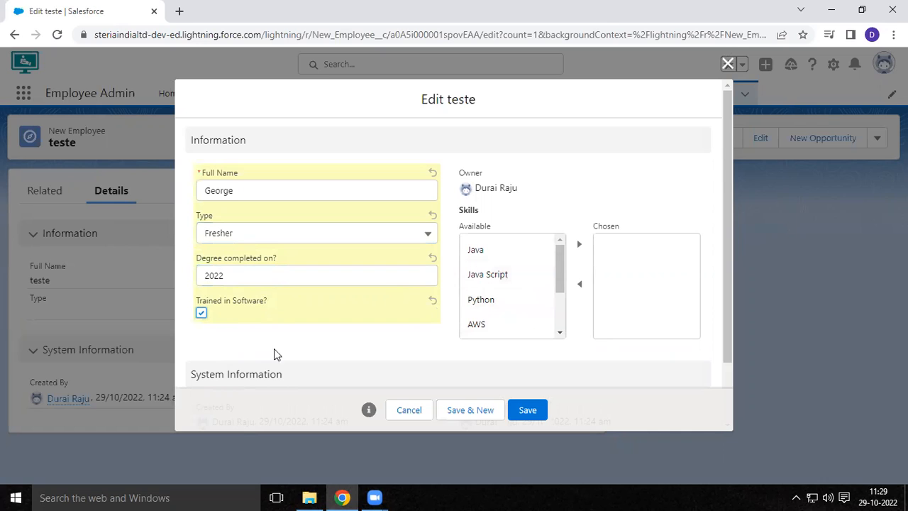
pyautogui.click(203, 314)
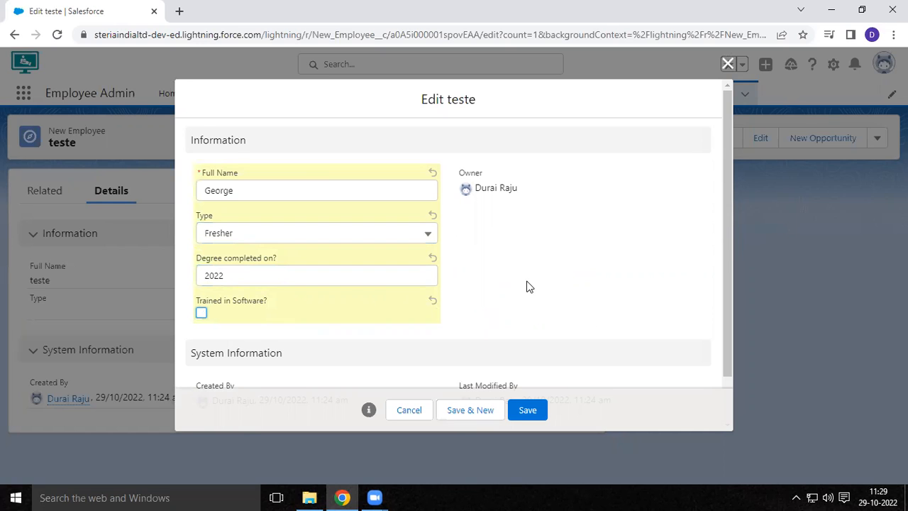
# Step: Set Type to Experienced and save the record, continuing despite the discarded updates to hidden fields
pyautogui.click(298, 234)
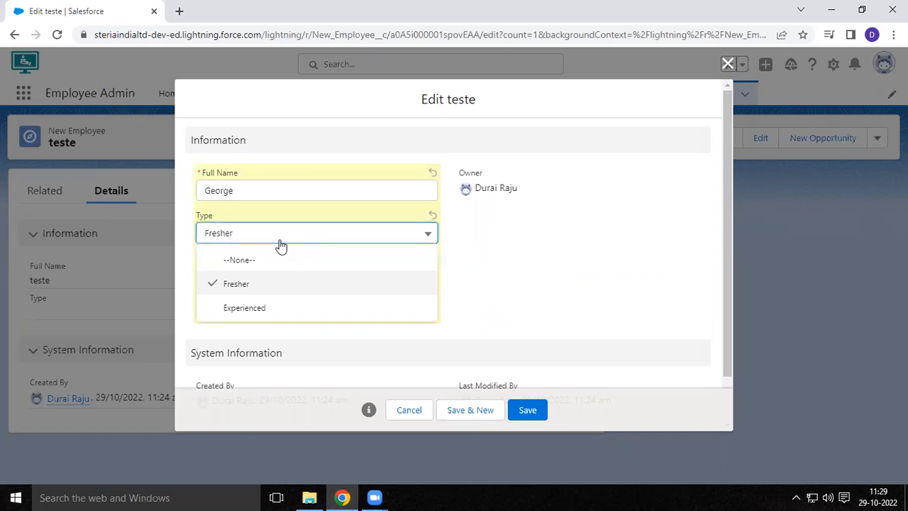
pyautogui.click(232, 307)
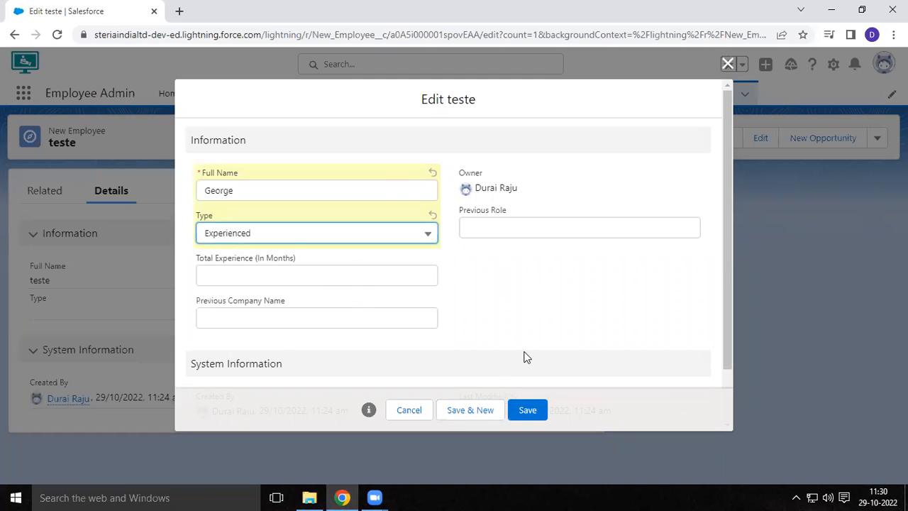
pyautogui.click(520, 413)
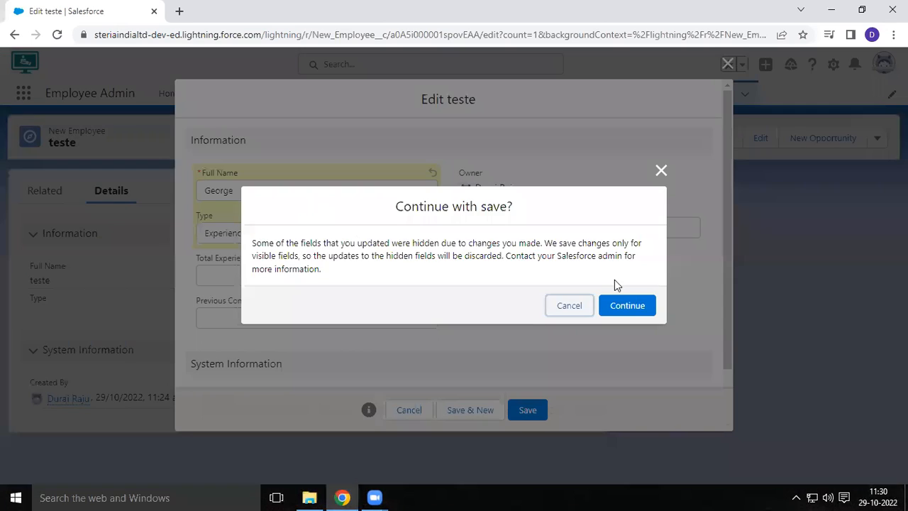
pyautogui.click(627, 307)
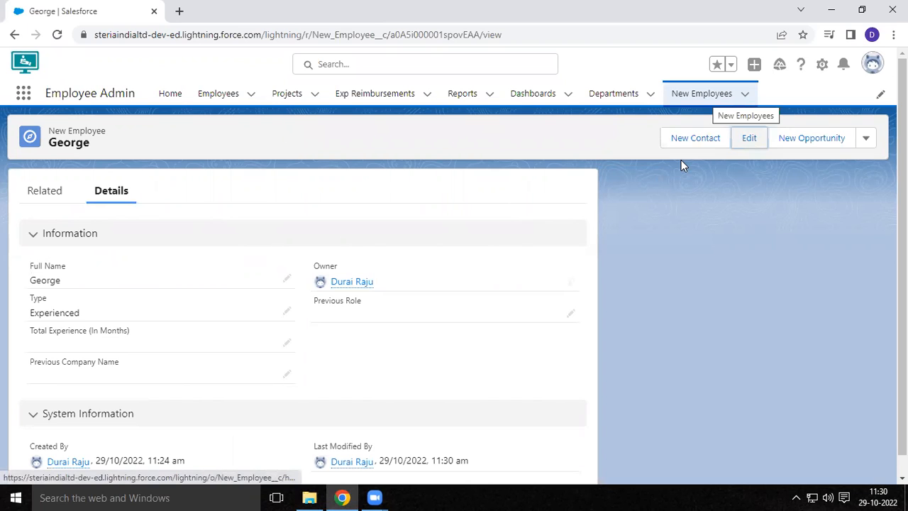
# Step: Open the New Employee object's Fields & Relationships and start a new custom field of type Currency
pyautogui.click(818, 68)
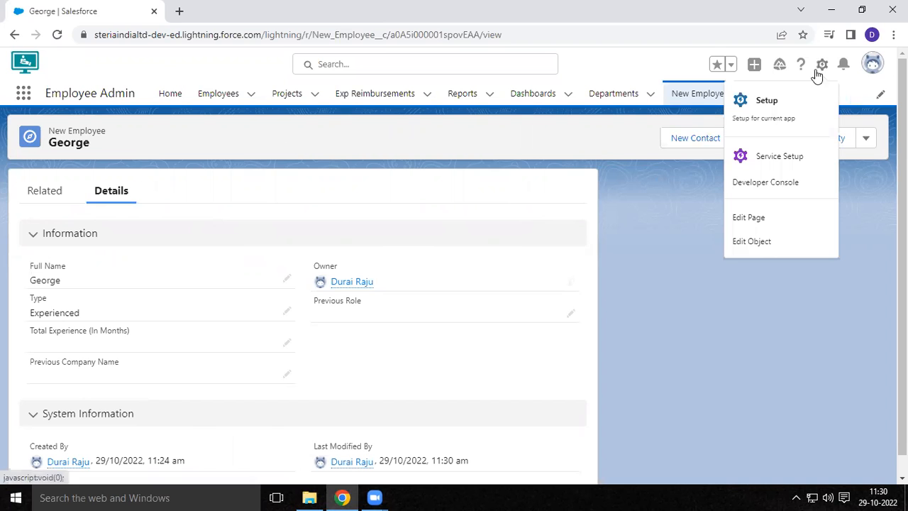
pyautogui.click(754, 241)
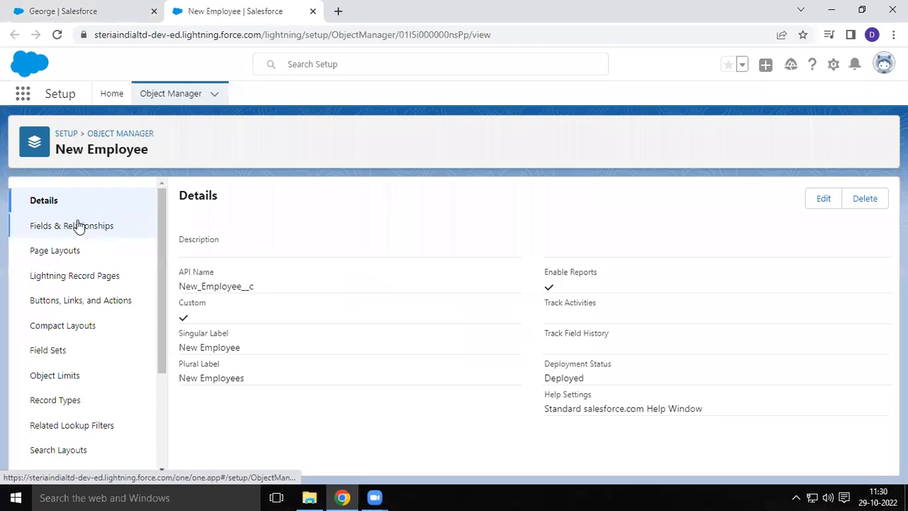
pyautogui.click(78, 226)
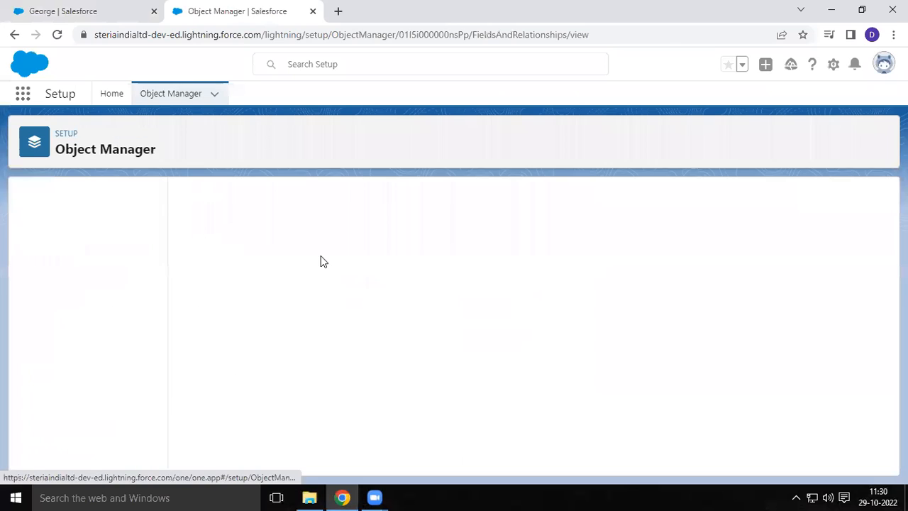
pyautogui.click(602, 208)
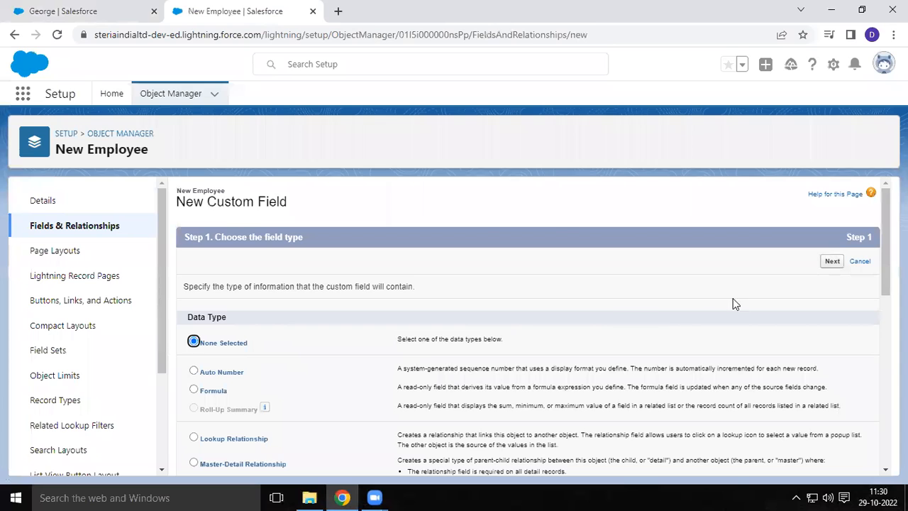
pyautogui.scroll(-3, 881, 276)
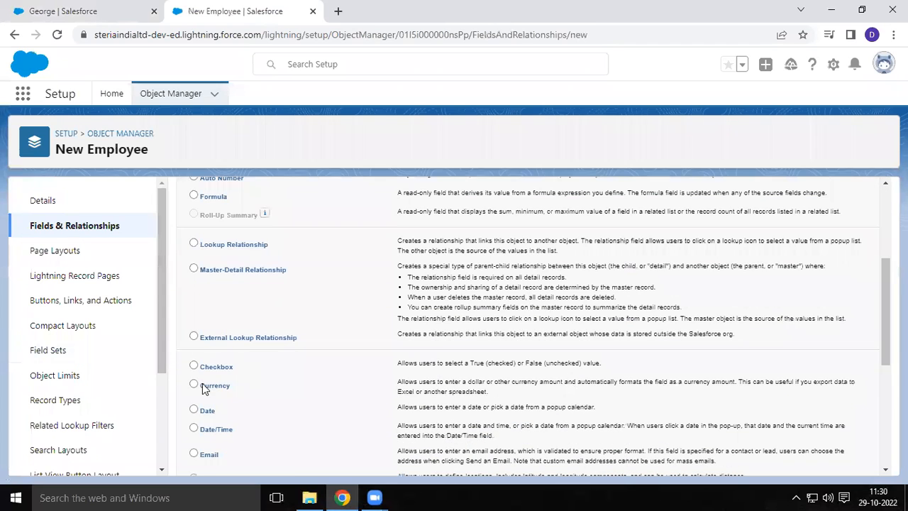
pyautogui.moveTo(885, 319); pyautogui.dragTo(885, 417)
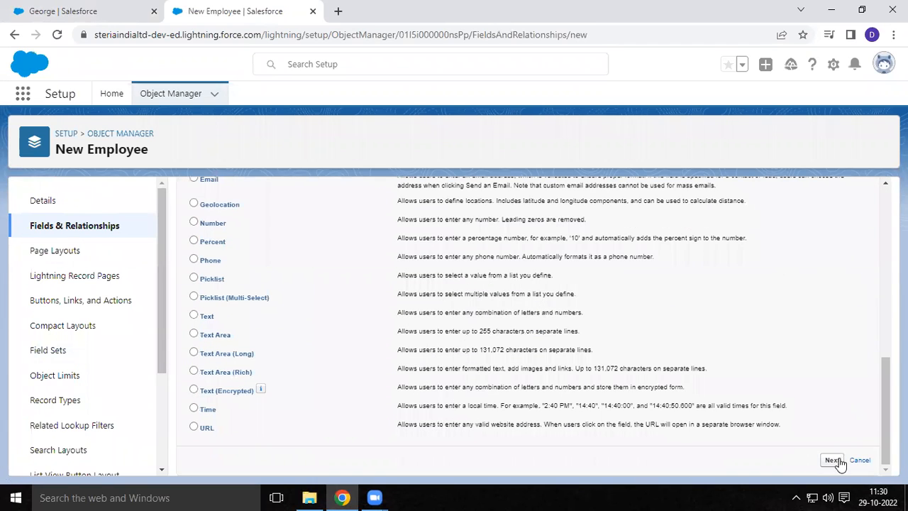
# Step: Label the currency field Annual CTC with a length of 10 and save it
pyautogui.click(351, 288)
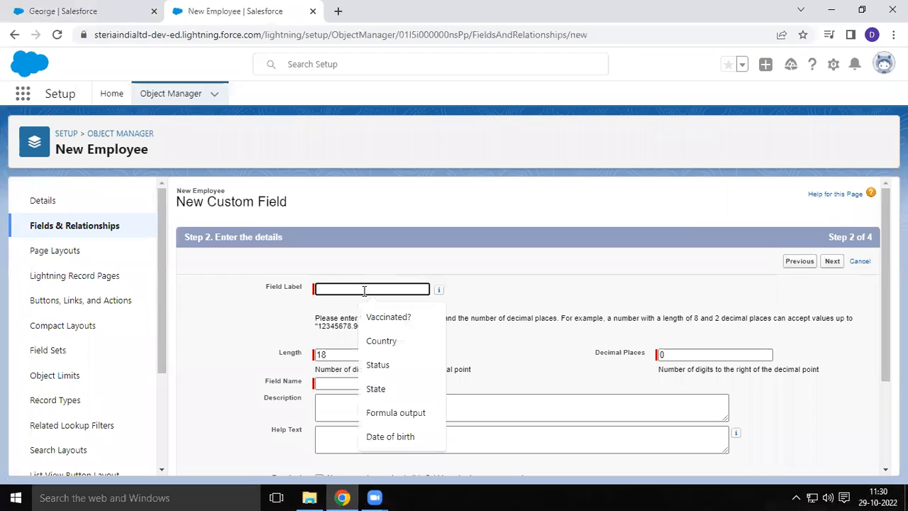
pyautogui.write('Ann')
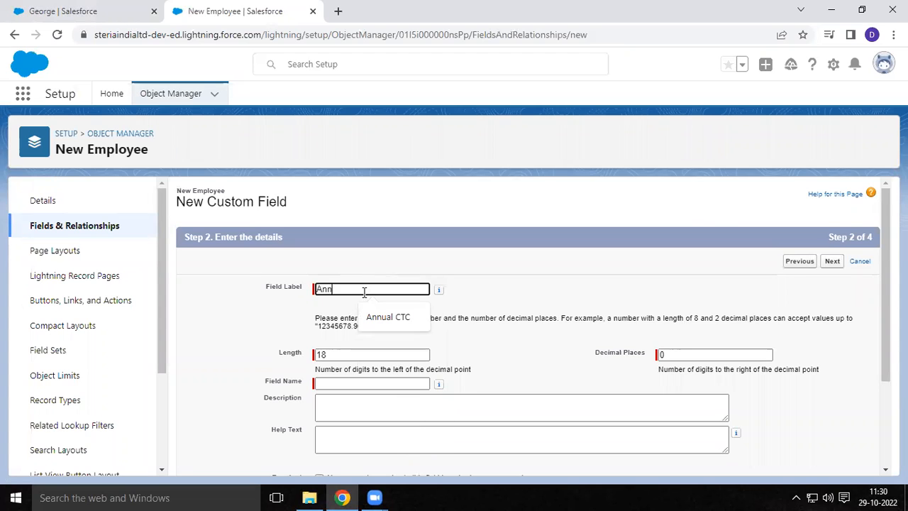
pyautogui.click(388, 317)
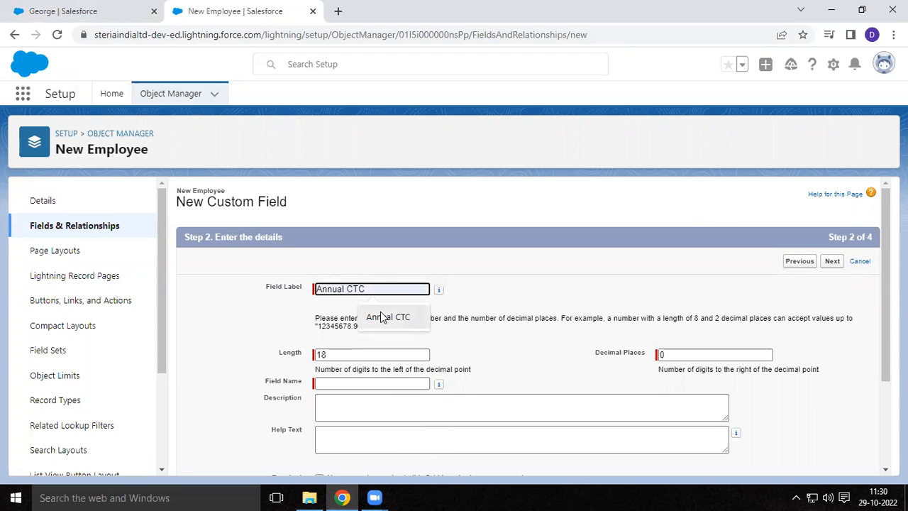
pyautogui.doubleClick(334, 352)
pyautogui.write('10')
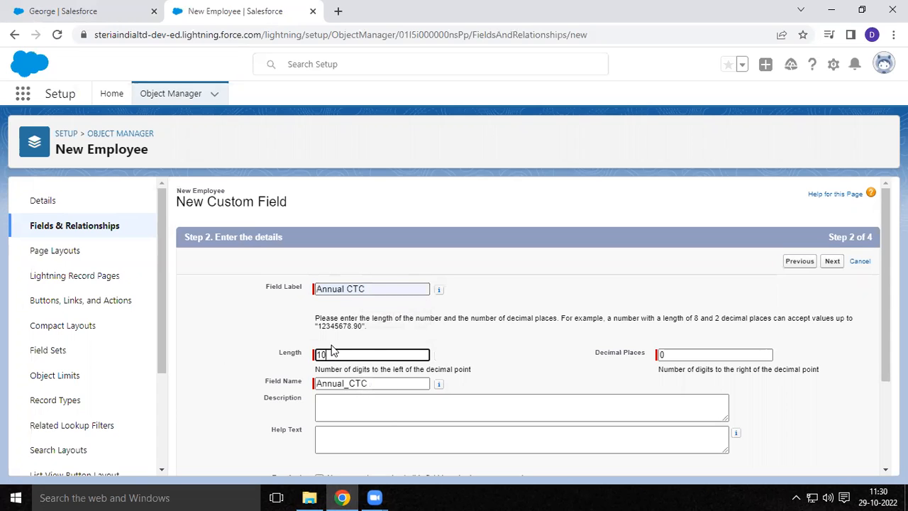
pyautogui.click(832, 261)
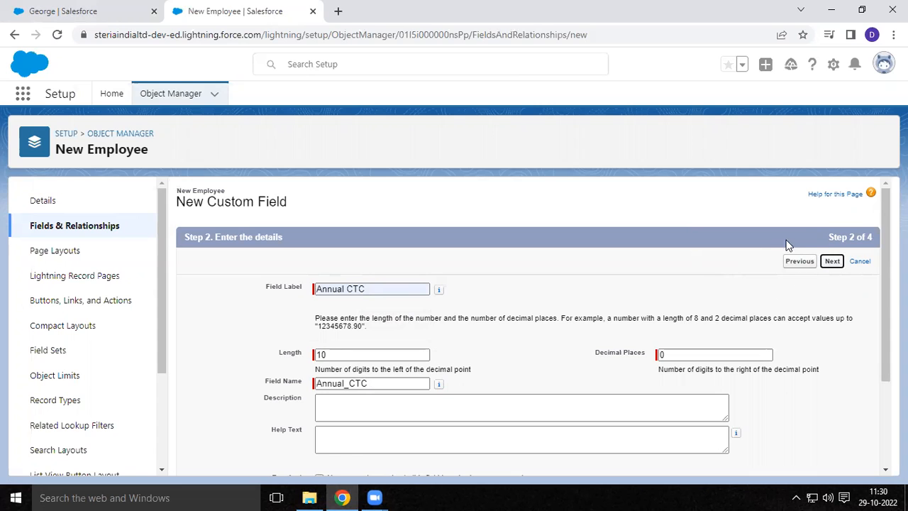
pyautogui.click(831, 264)
pyautogui.click(831, 263)
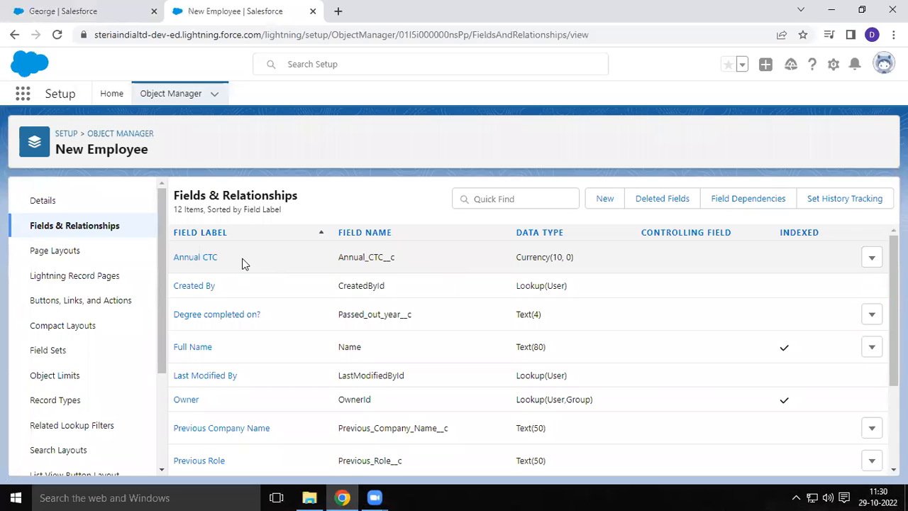
# Step: Close the object setup, log out of the org and log back in with the account password
pyautogui.click(312, 11)
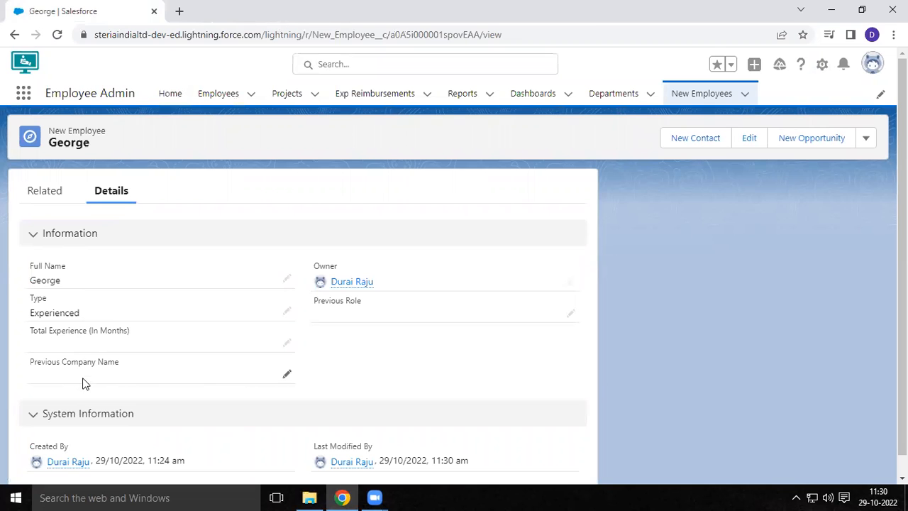
pyautogui.click(873, 65)
pyautogui.click(752, 133)
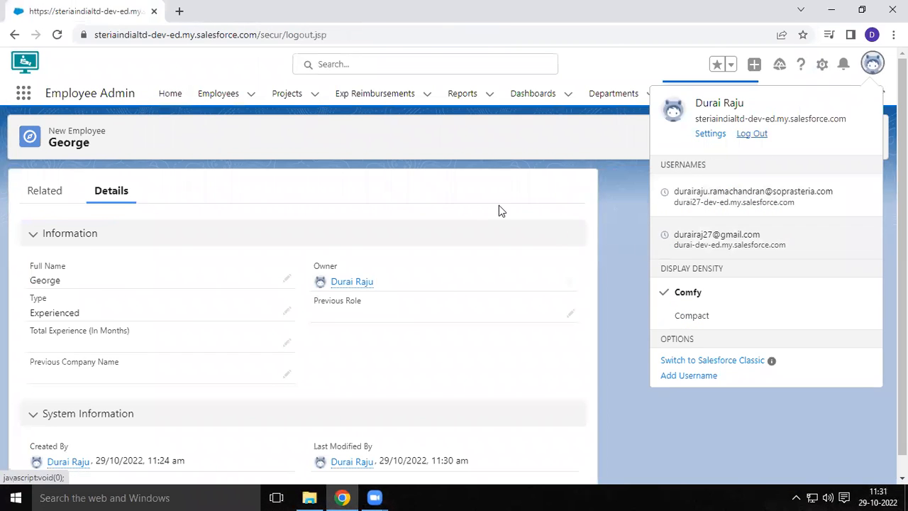
pyautogui.write('••')
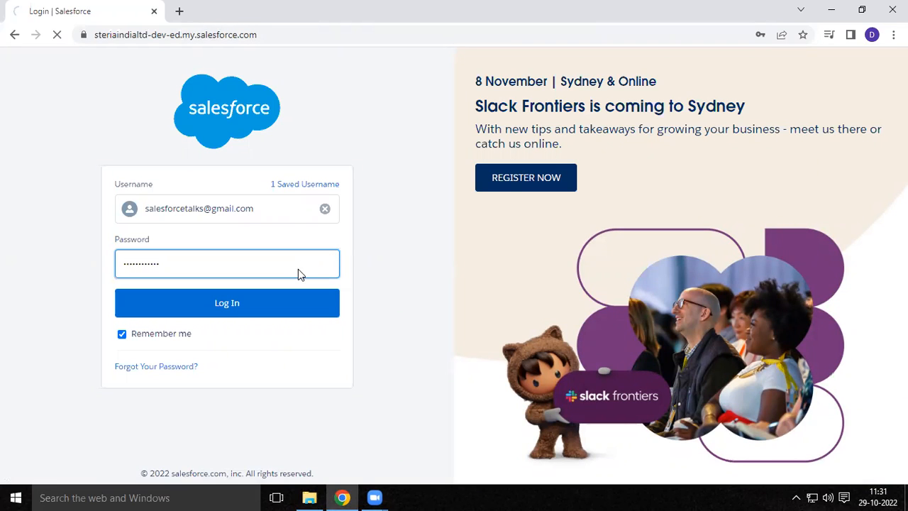
pyautogui.press('Return')
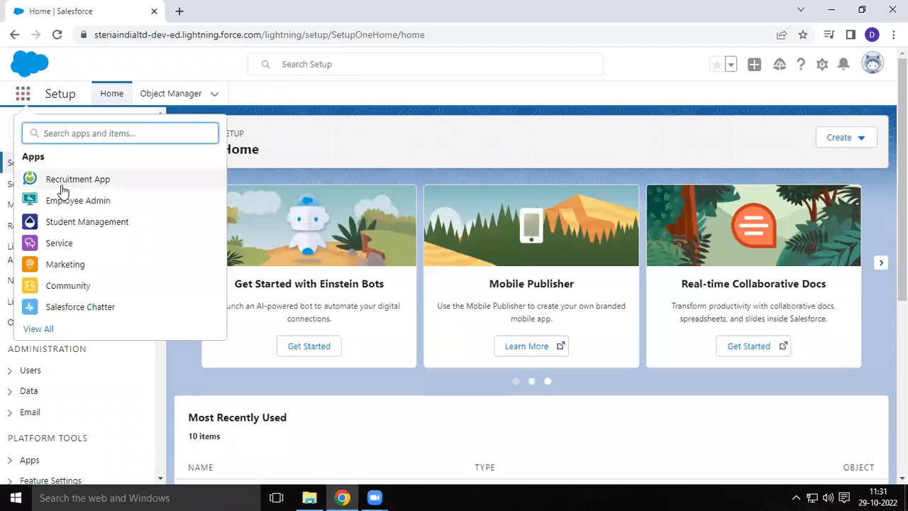
# Step: Switch to the Employee Admin app and open the renamed record from New Employees
pyautogui.click(61, 185)
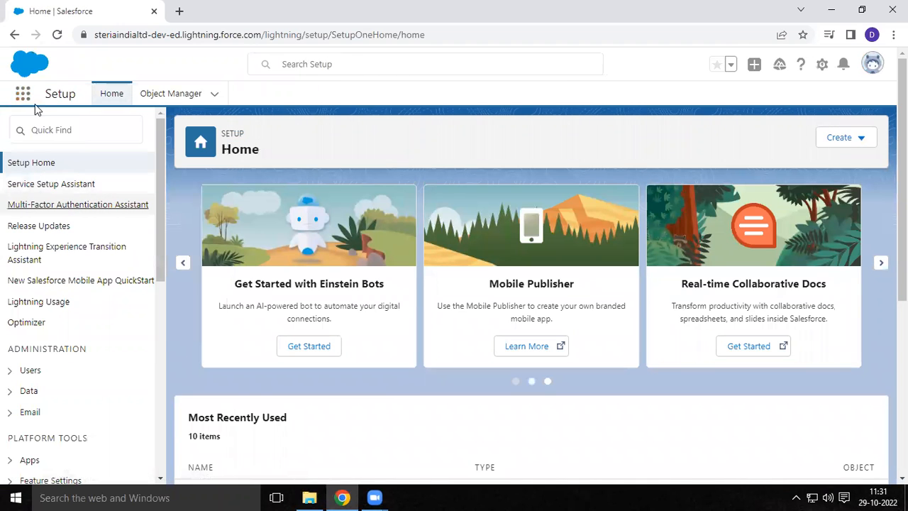
pyautogui.click(23, 96)
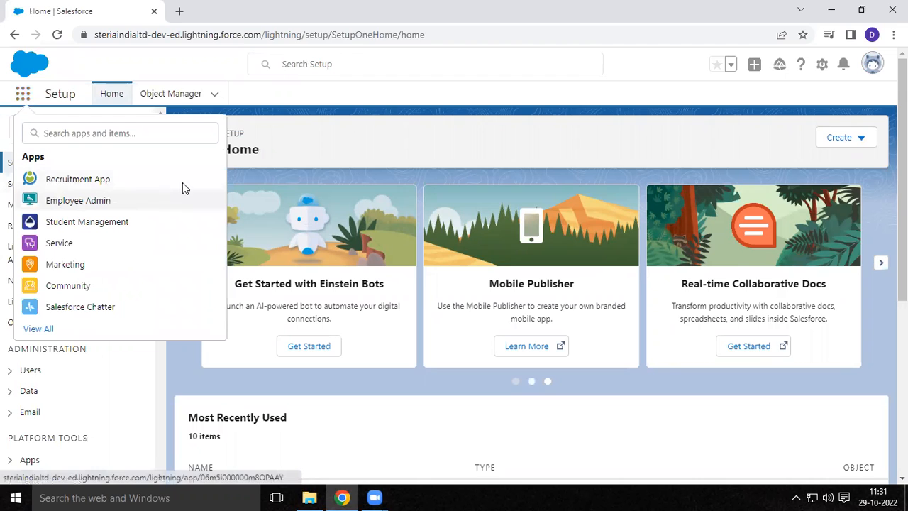
pyautogui.click(210, 177)
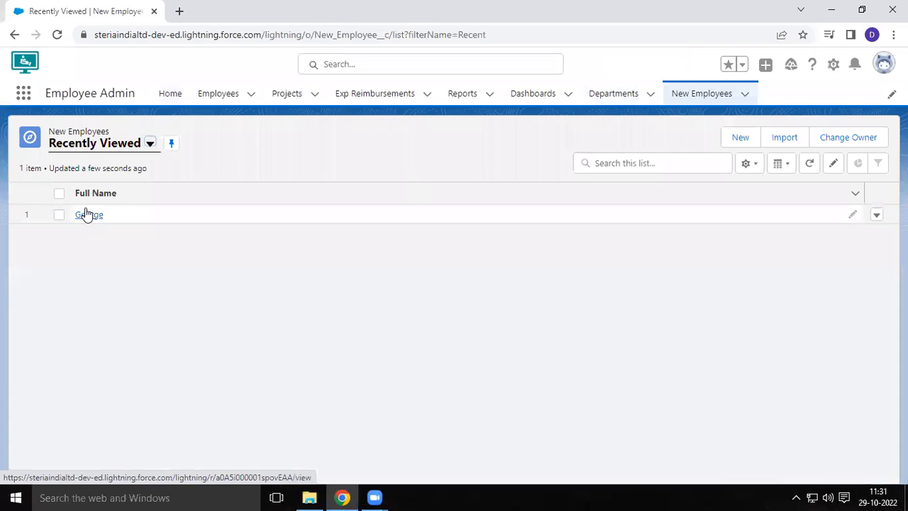
pyautogui.click(85, 213)
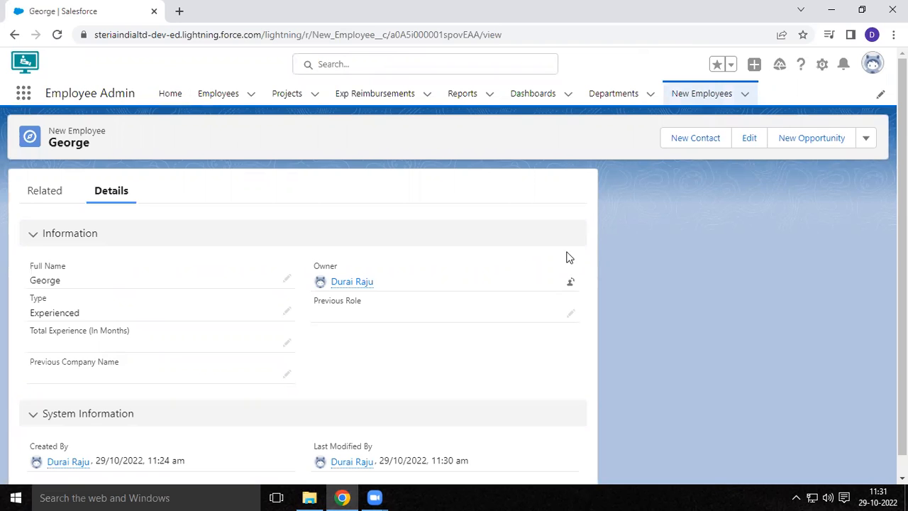
# Step: Place the Annual CTC field above Owner in the record page's Information section, then save the page and return to the record
pyautogui.click(821, 66)
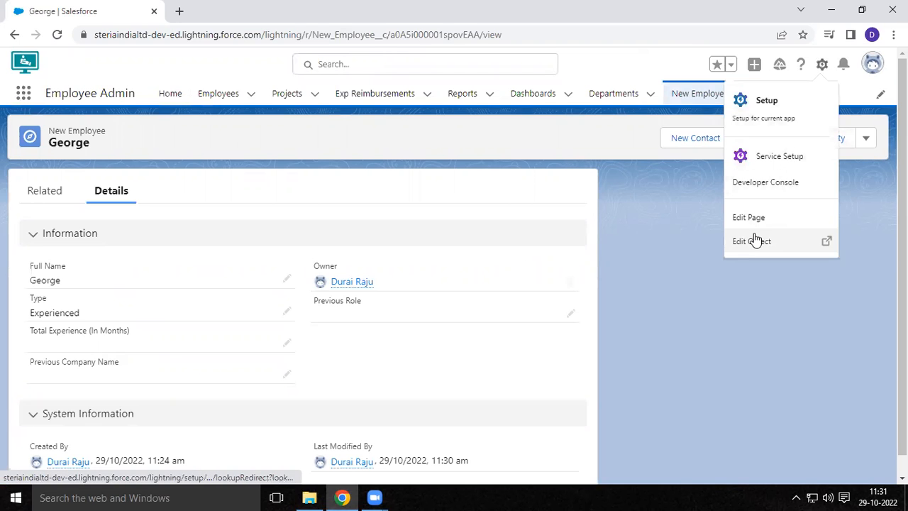
pyautogui.click(752, 219)
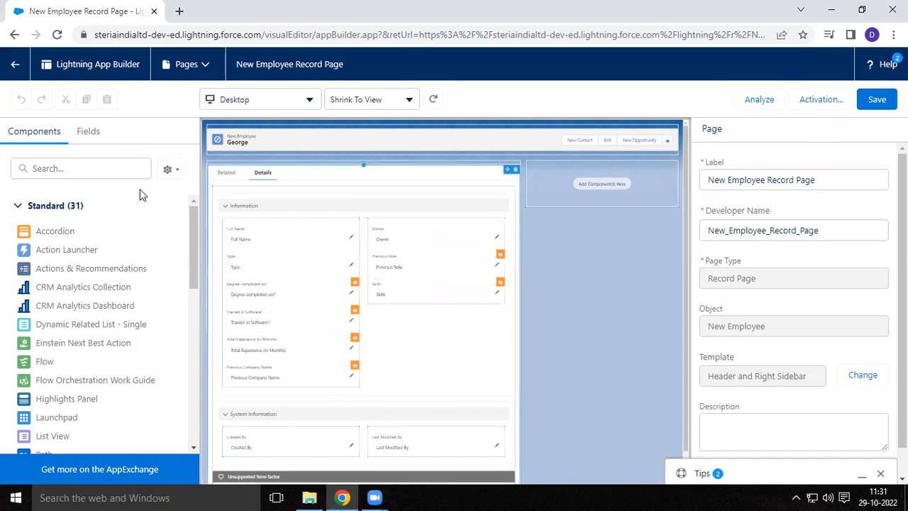
pyautogui.click(88, 135)
pyautogui.moveTo(194, 260); pyautogui.dragTo(182, 357)
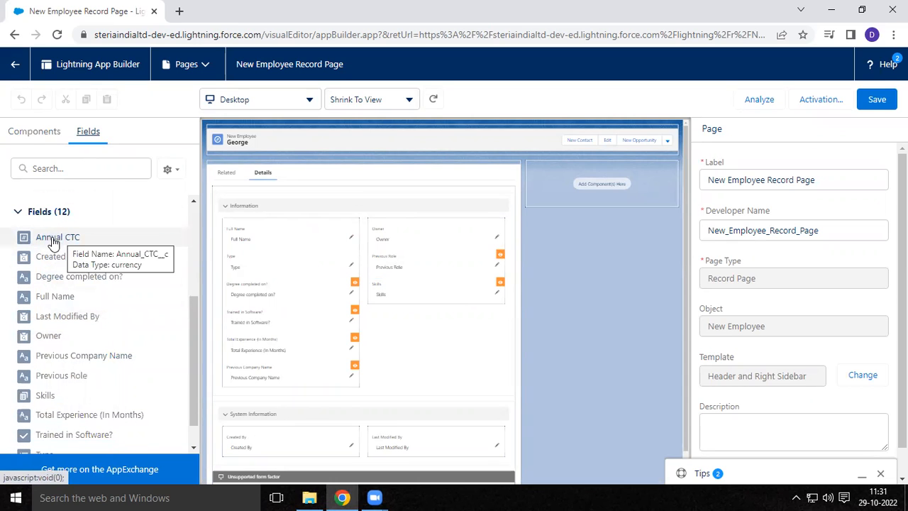
pyautogui.moveTo(53, 241); pyautogui.dragTo(392, 240)
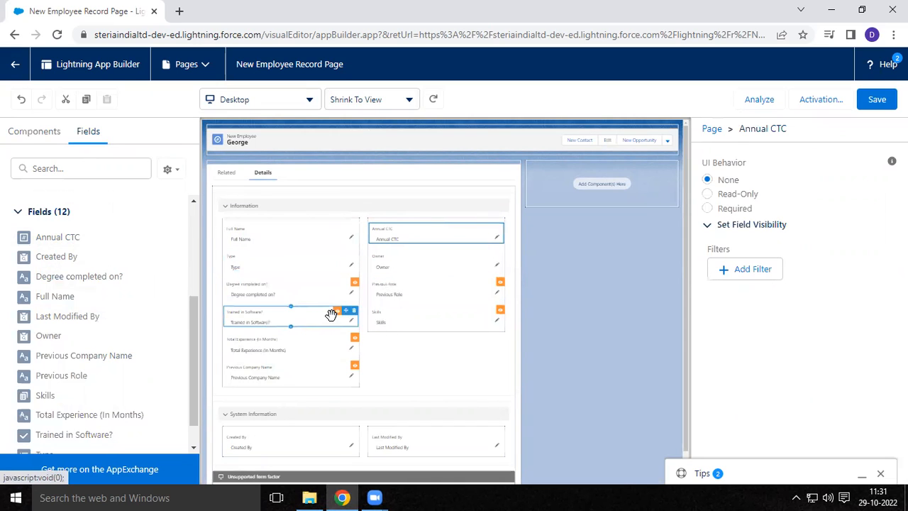
pyautogui.click(877, 105)
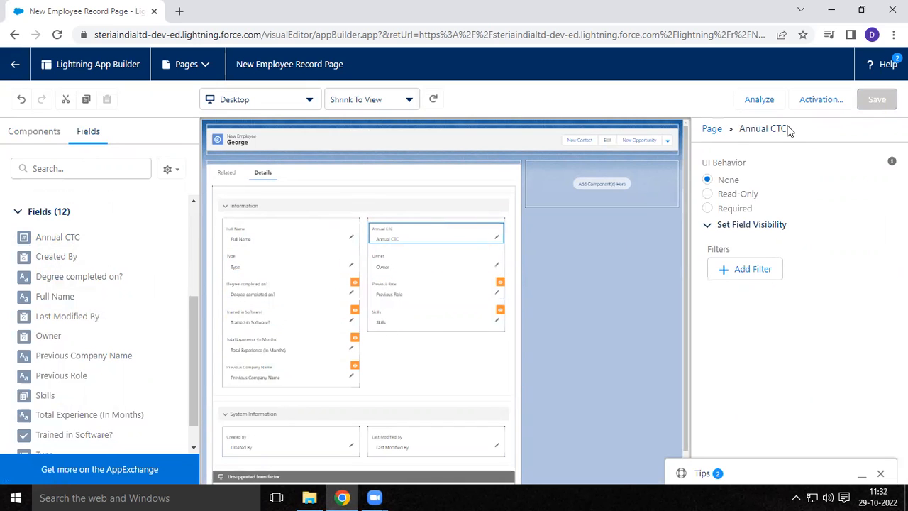
pyautogui.click(15, 64)
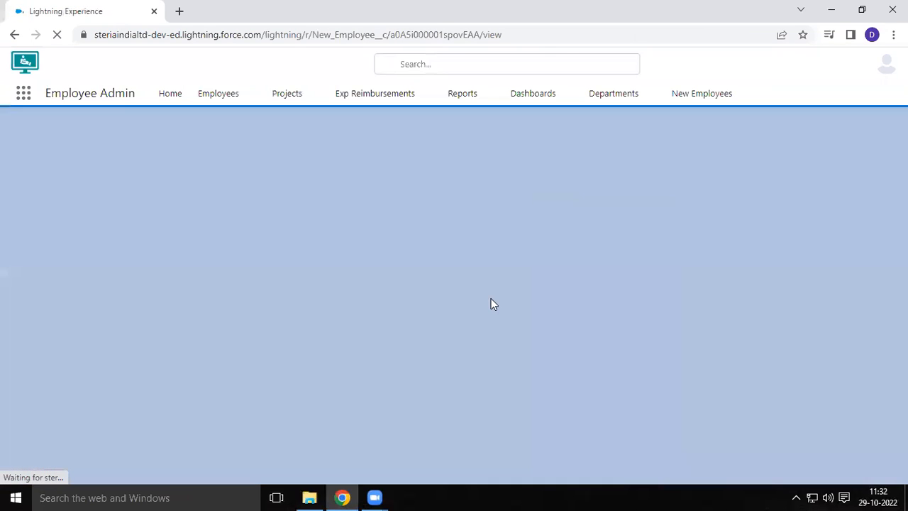